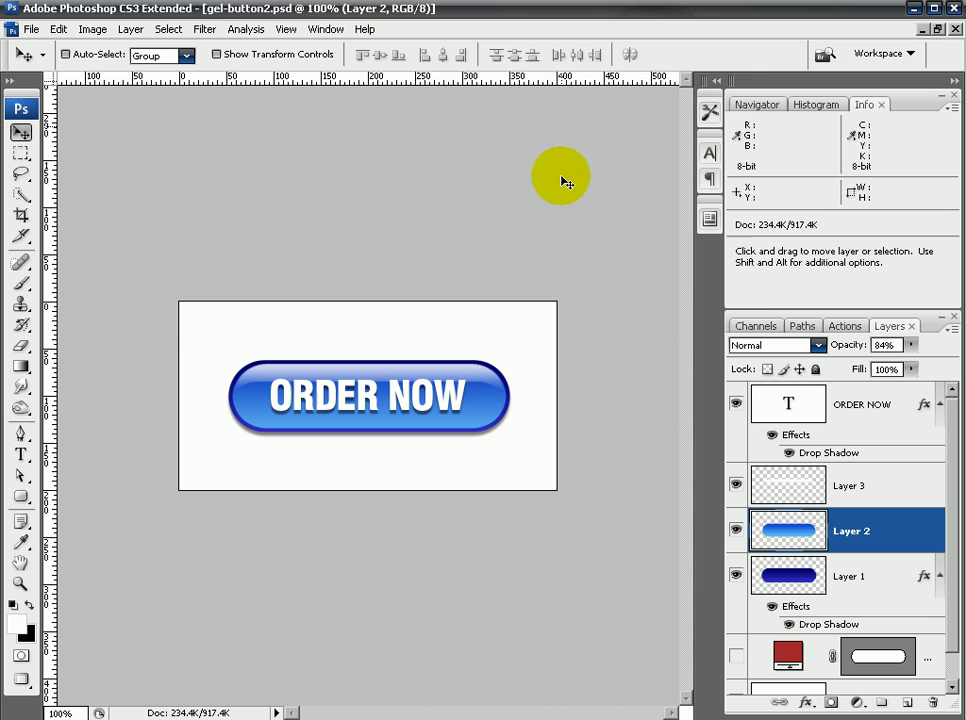
- Create a new blank document 400 pixels wide by 200 pixels high
{"action": "left_click", "coordinate": [937, 29]}
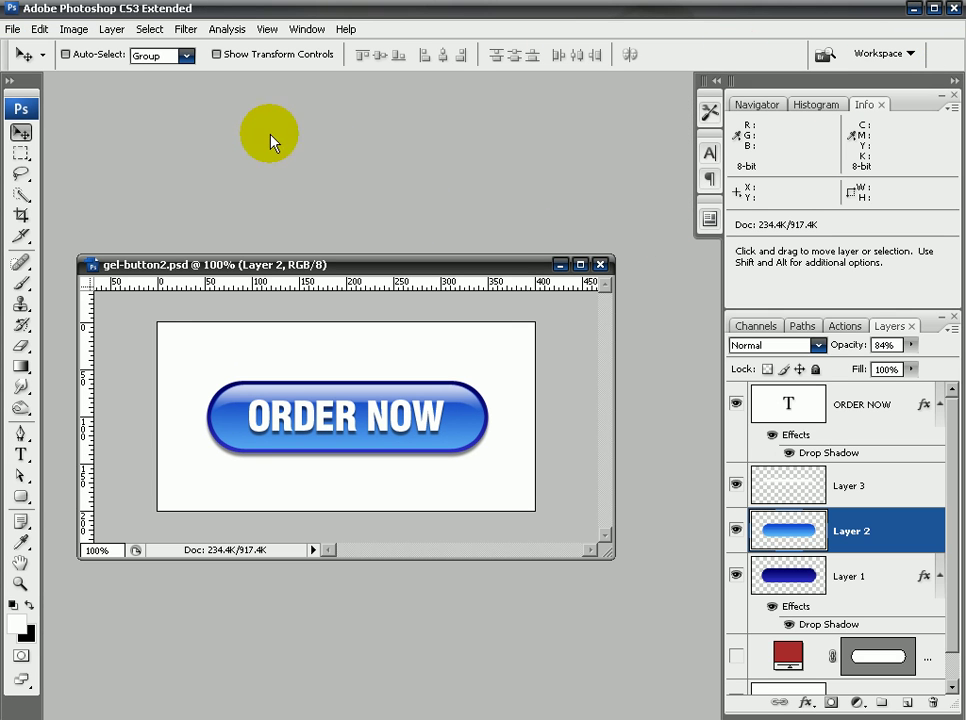
{"action": "left_click", "coordinate": [13, 29]}
{"action": "left_click", "coordinate": [30, 47]}
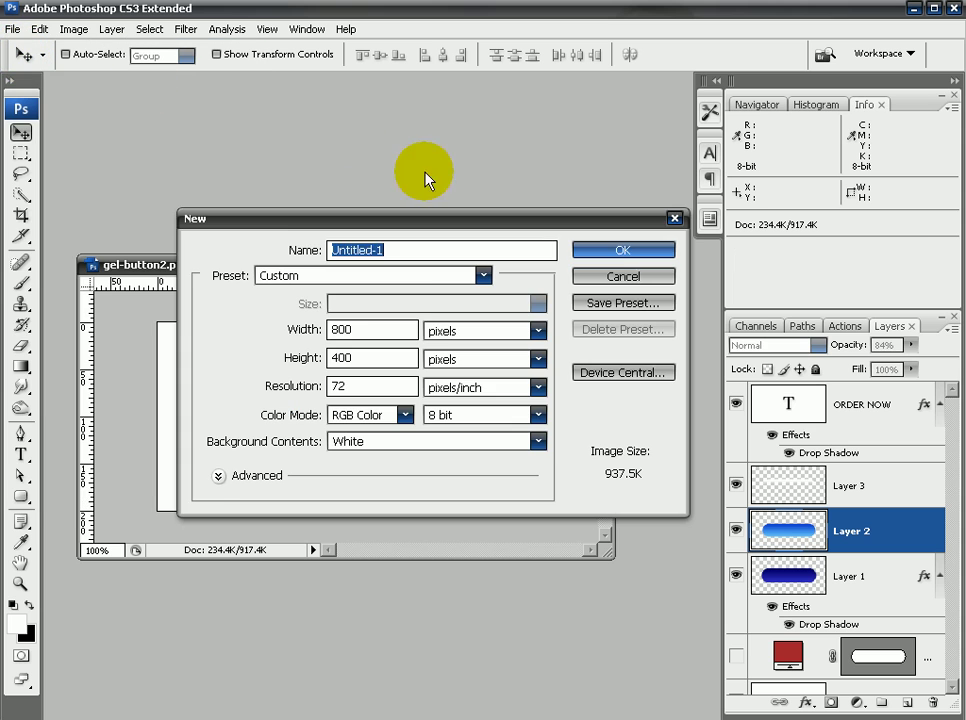
{"action": "double_click", "coordinate": [365, 330]}
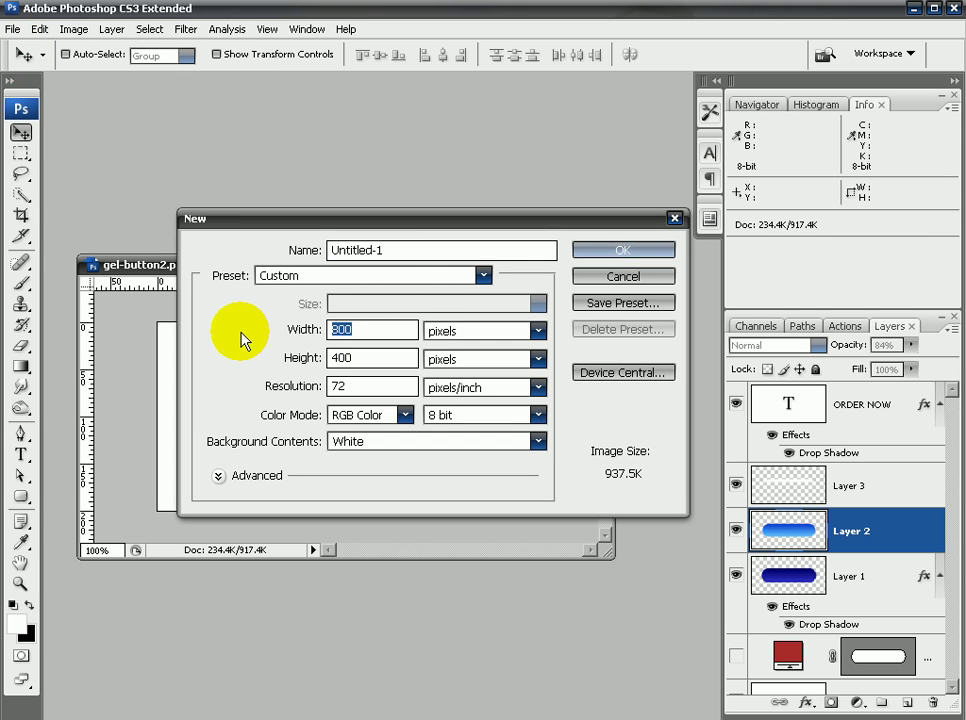
{"action": "type", "text": "400"}
{"action": "key", "text": "Tab"}
{"action": "key", "text": "Tab"}
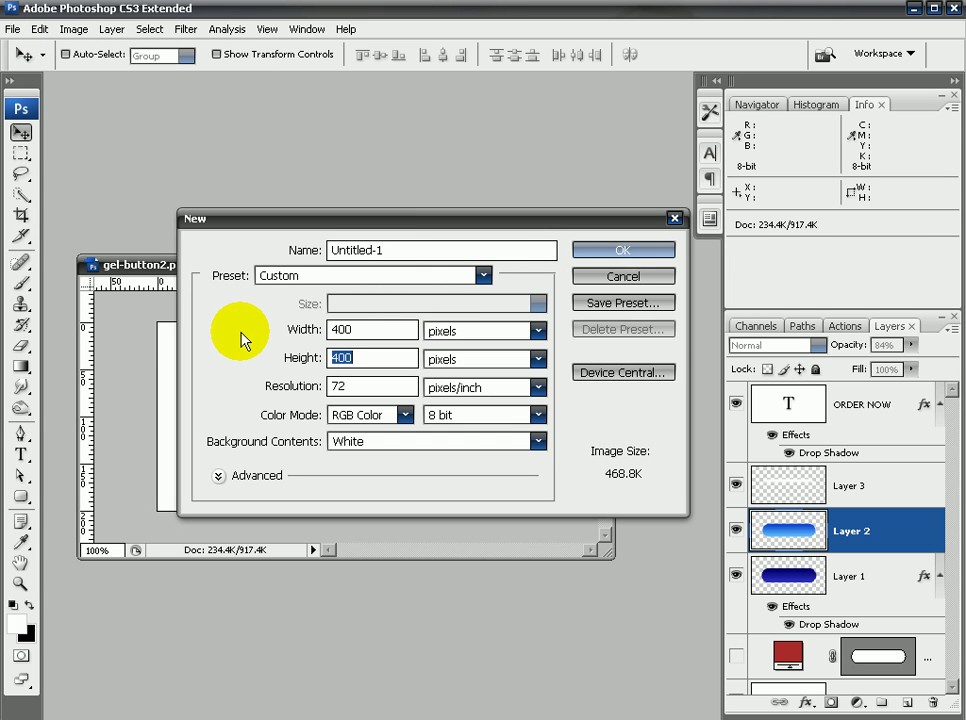
{"action": "type", "text": "200"}
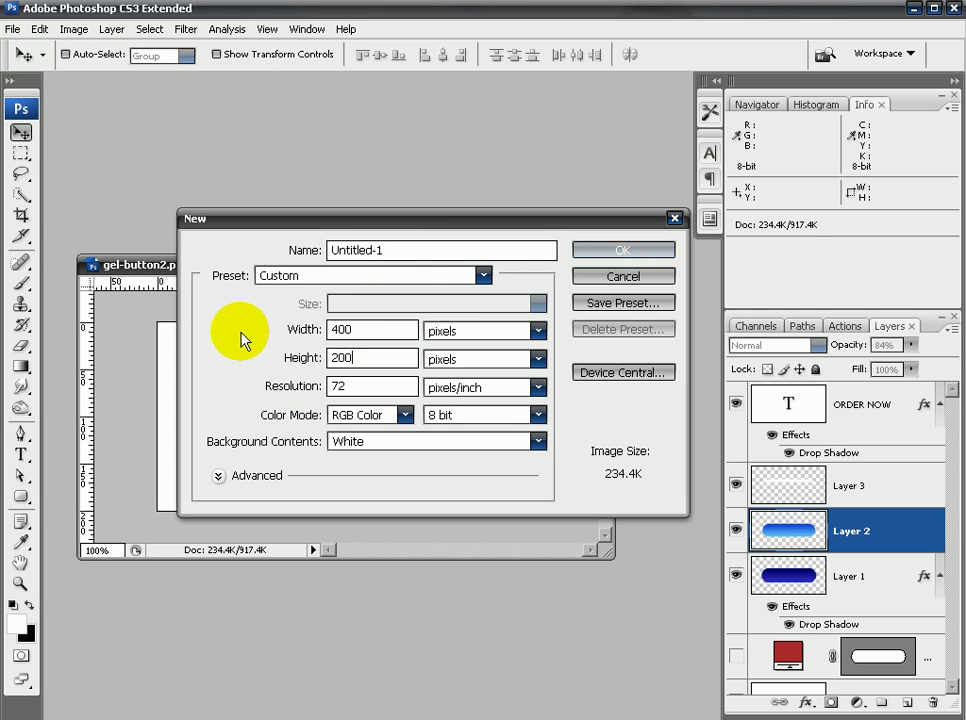
{"action": "left_click", "coordinate": [642, 247]}
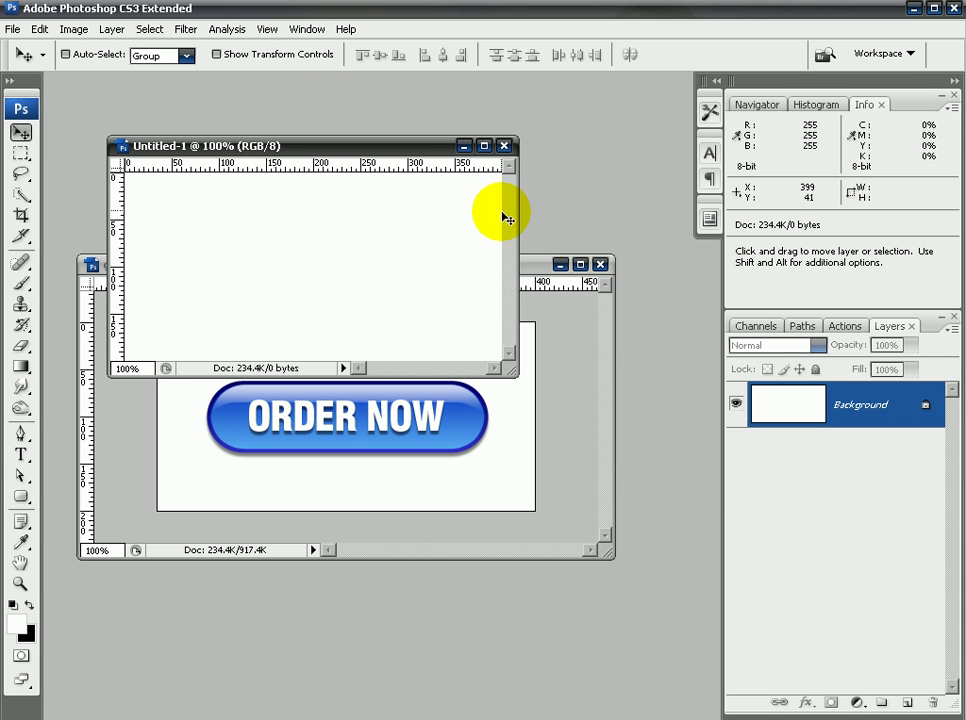
- Stack the Untitled-1 window above gel-button2.psd and make Untitled-1 active
{"action": "left_click_drag", "start_coordinate": [509, 367], "coordinate": [636, 433]}
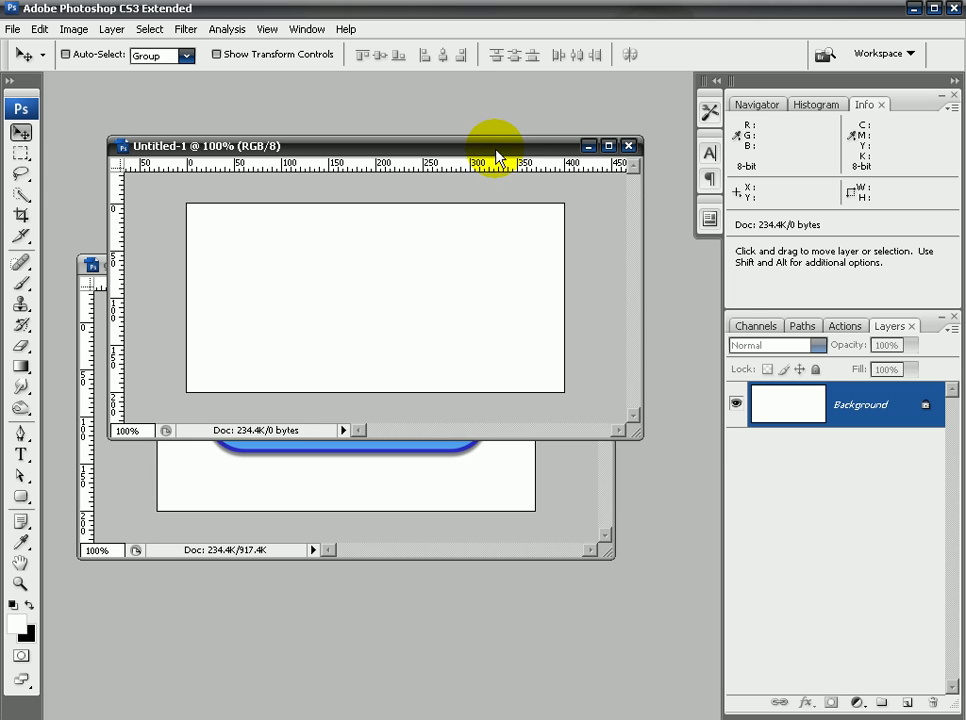
{"action": "left_click_drag", "start_coordinate": [495, 148], "coordinate": [473, 102]}
{"action": "left_click", "coordinate": [569, 509]}
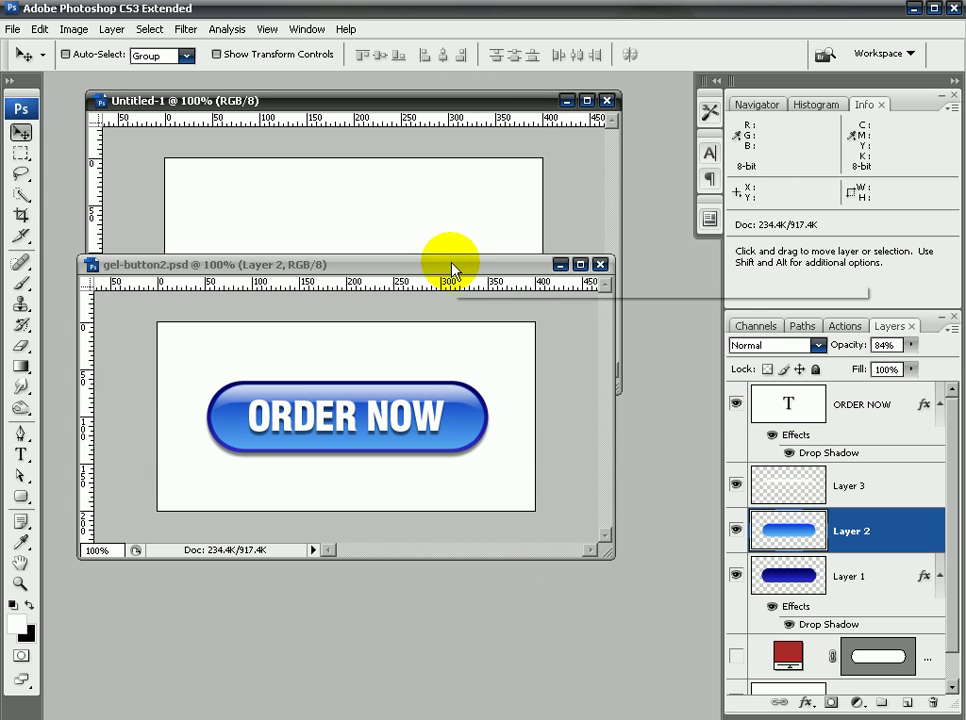
{"action": "left_click_drag", "start_coordinate": [453, 260], "coordinate": [460, 413]}
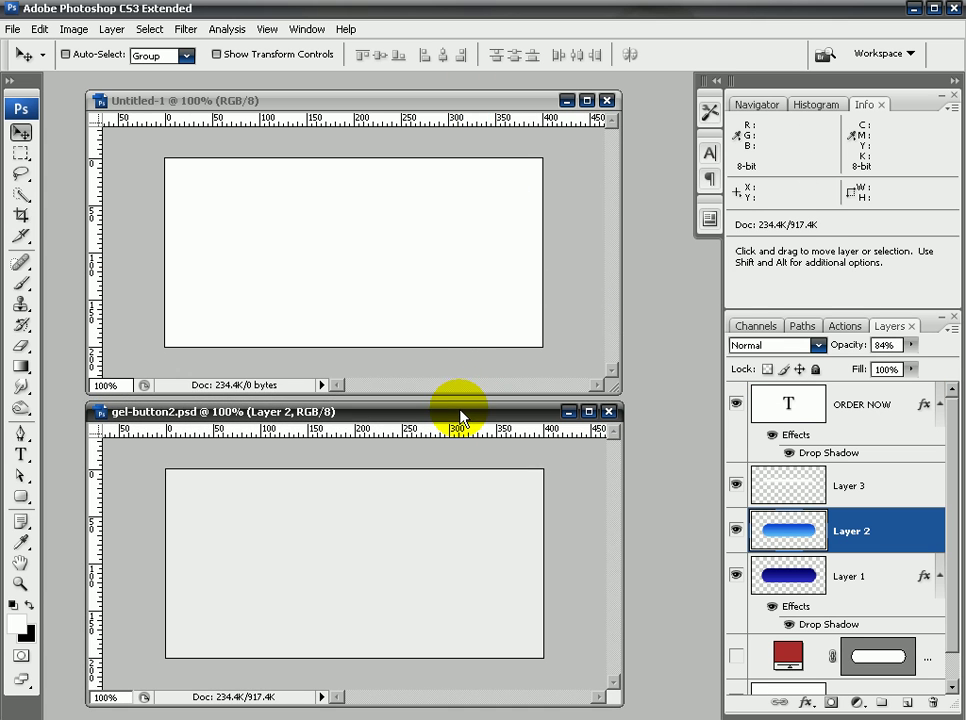
{"action": "left_click", "coordinate": [446, 140]}
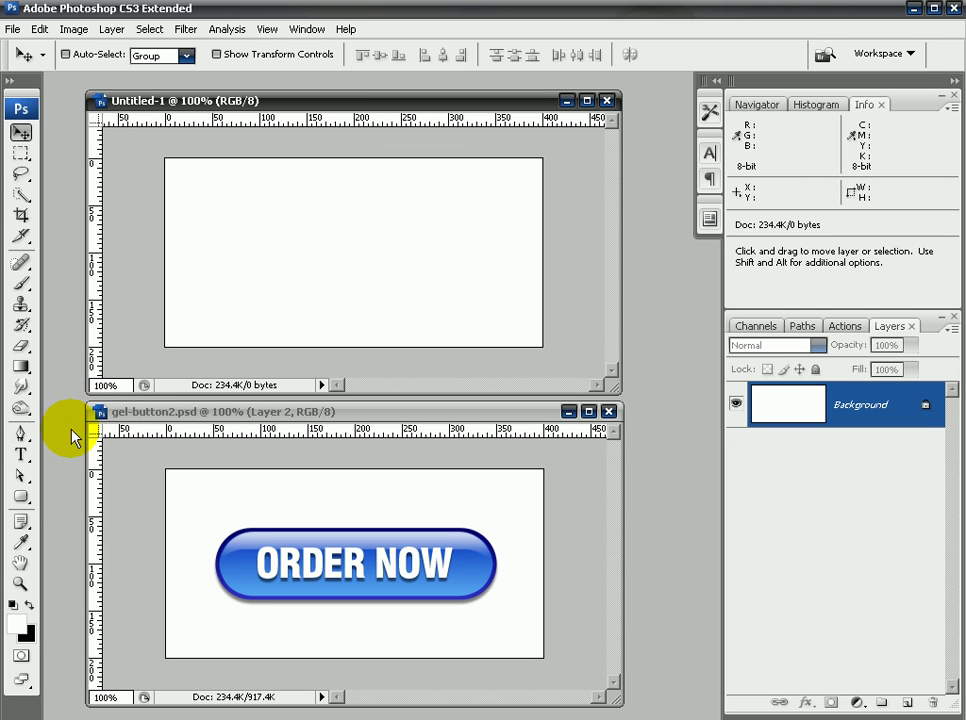
- Draw a roughly 316 × 76 px rounded-rectangle pill on the canvas and select its vector mask
{"action": "left_click", "coordinate": [21, 496]}
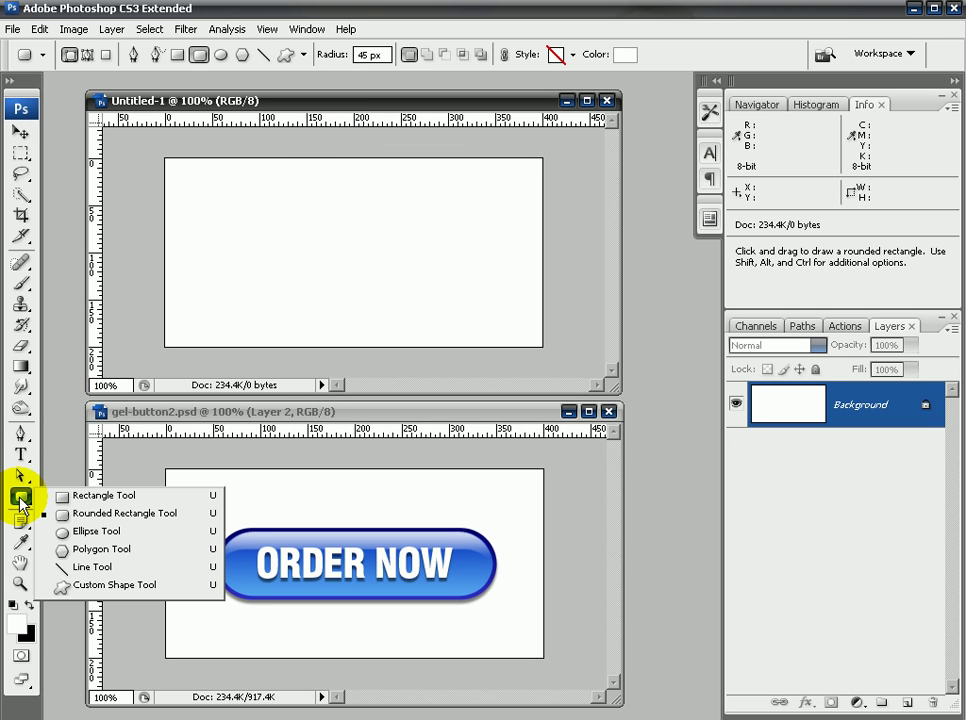
{"action": "left_click", "coordinate": [100, 515]}
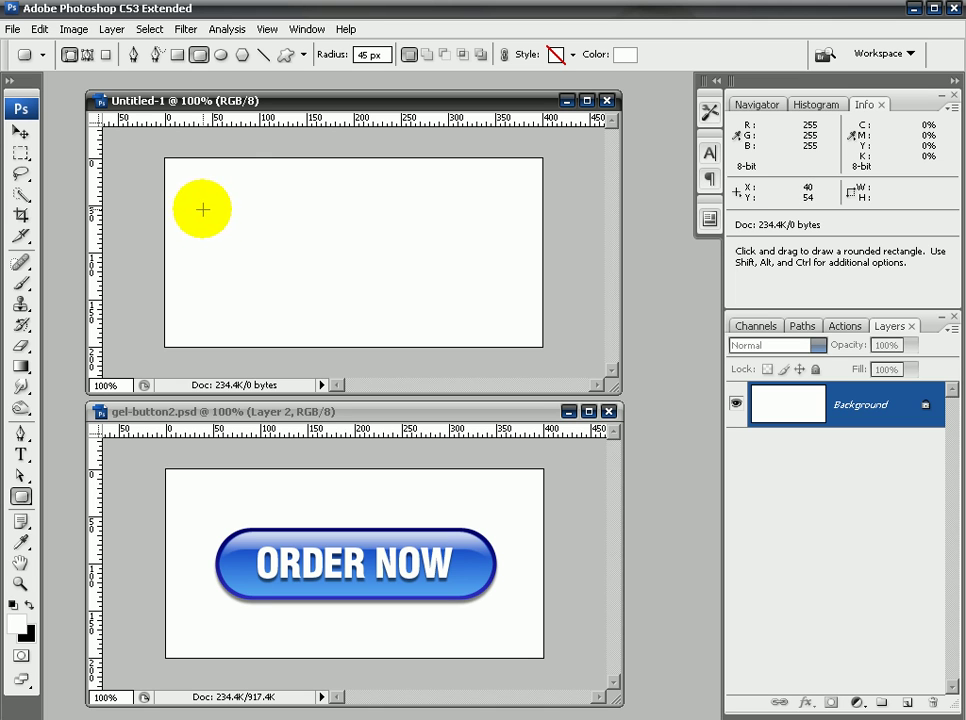
{"action": "left_click_drag", "start_coordinate": [203, 209], "coordinate": [500, 280]}
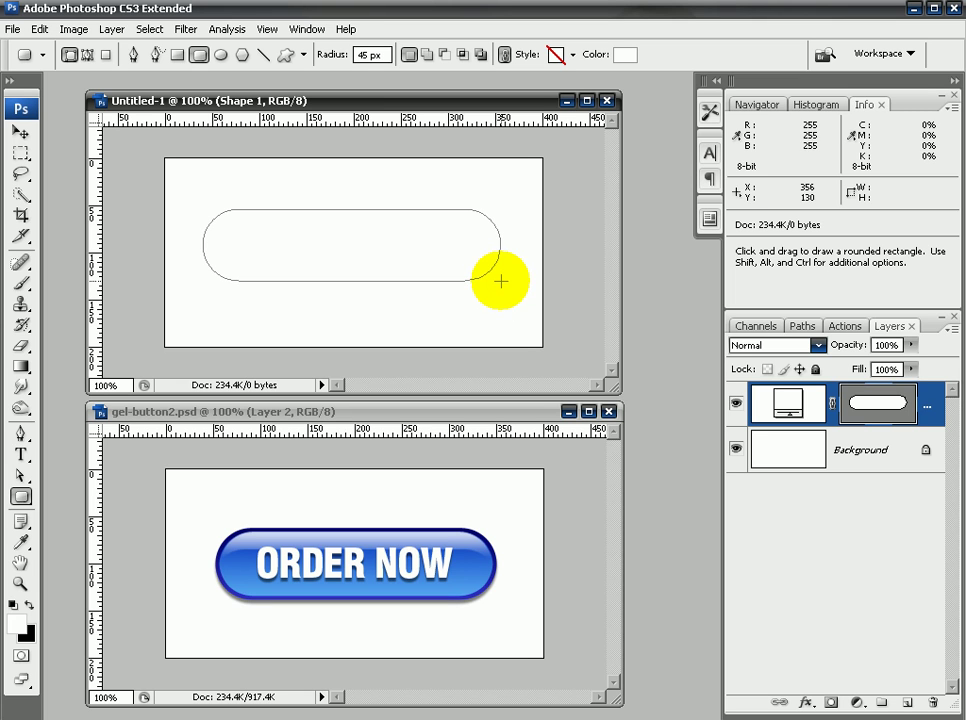
{"action": "left_click", "coordinate": [877, 412]}
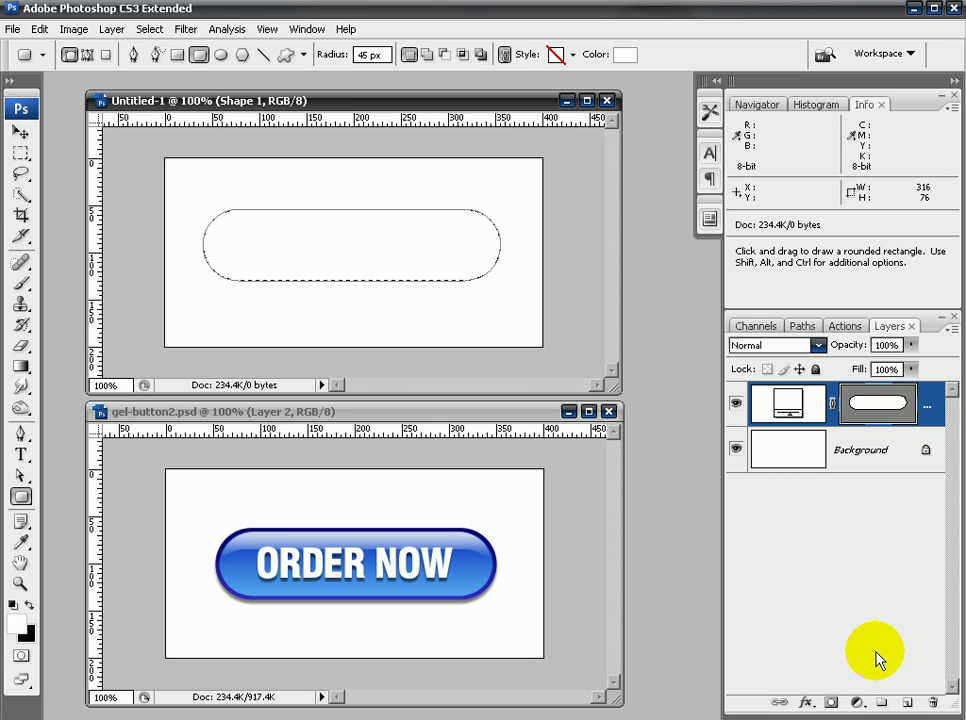
- Add a new layer named BUTTON above the shape layer
{"action": "left_click", "coordinate": [904, 700]}
{"action": "double_click", "coordinate": [854, 404]}
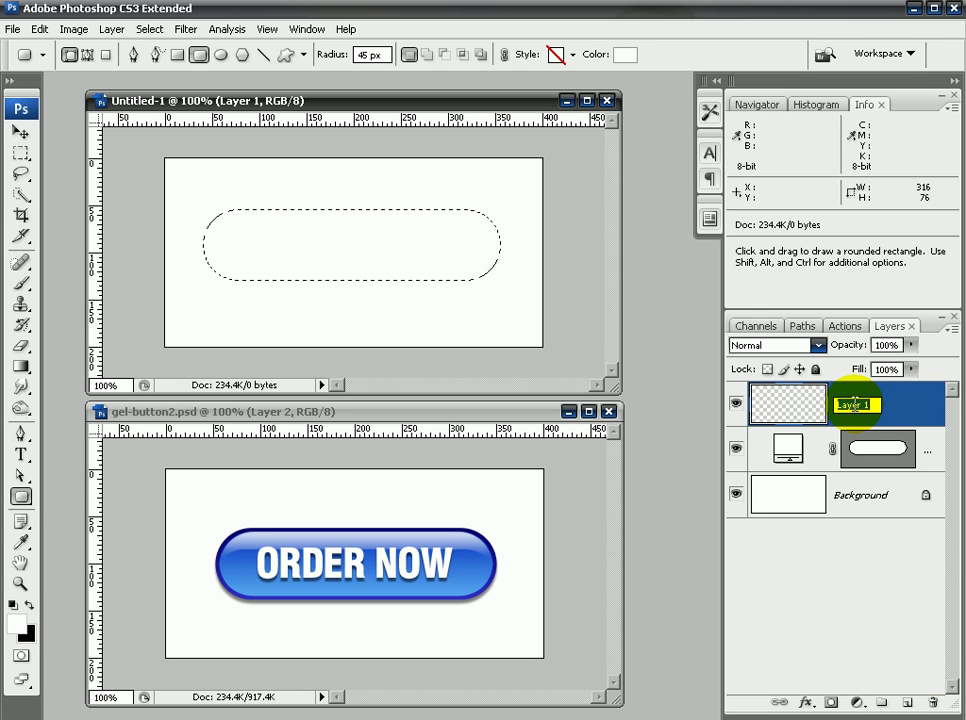
{"action": "type", "text": "BUTT"}
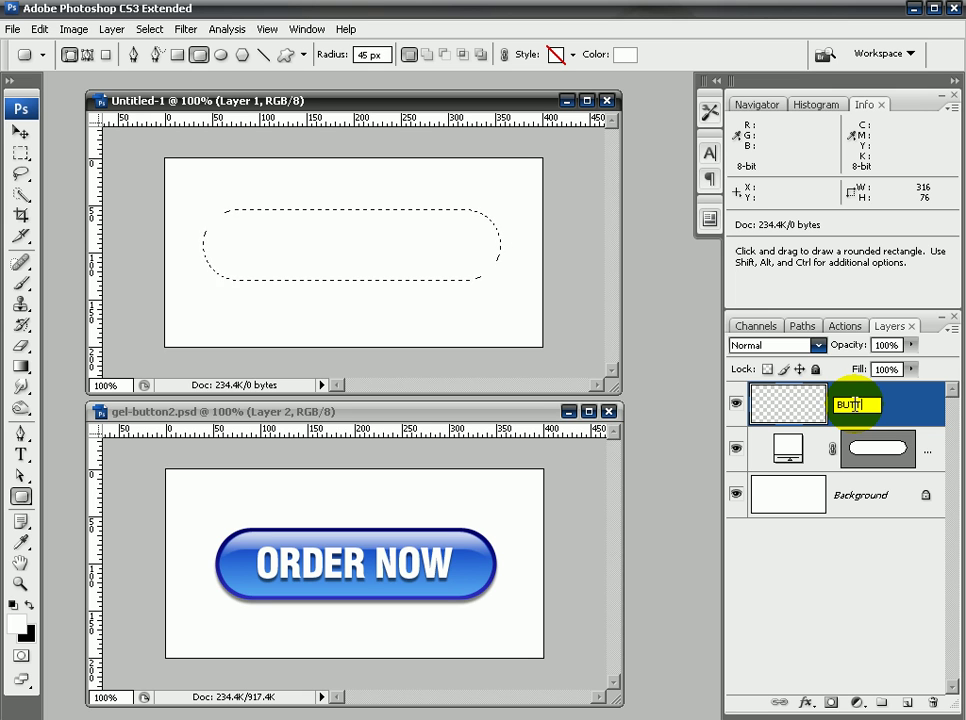
{"action": "type", "text": "ON"}
{"action": "key", "text": "Return"}
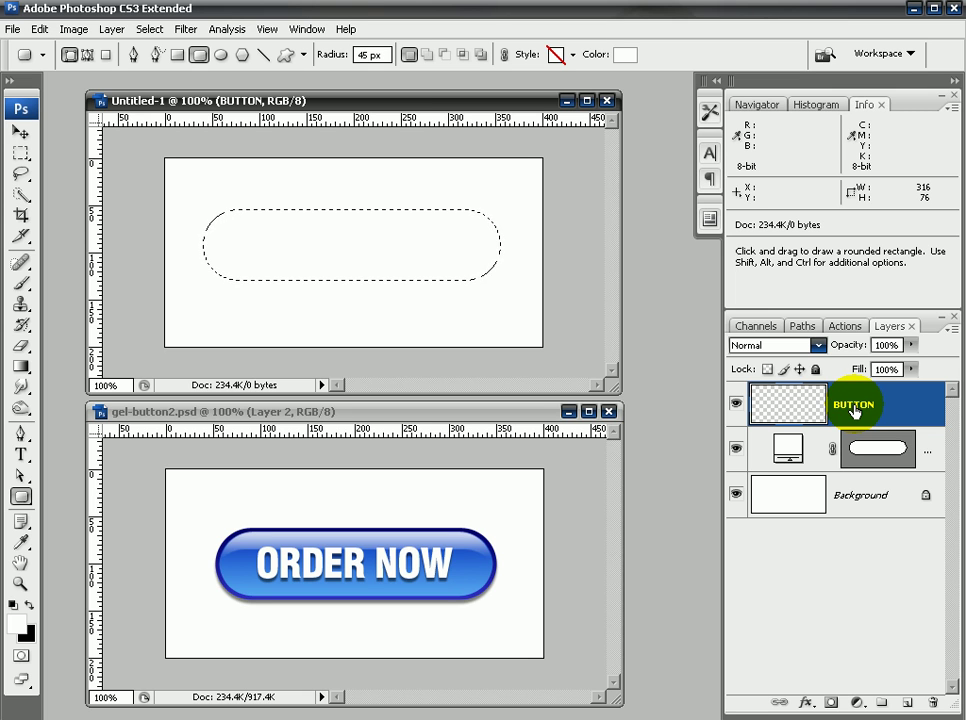
- Set the foreground colour to navy blue
{"action": "left_click", "coordinate": [18, 624]}
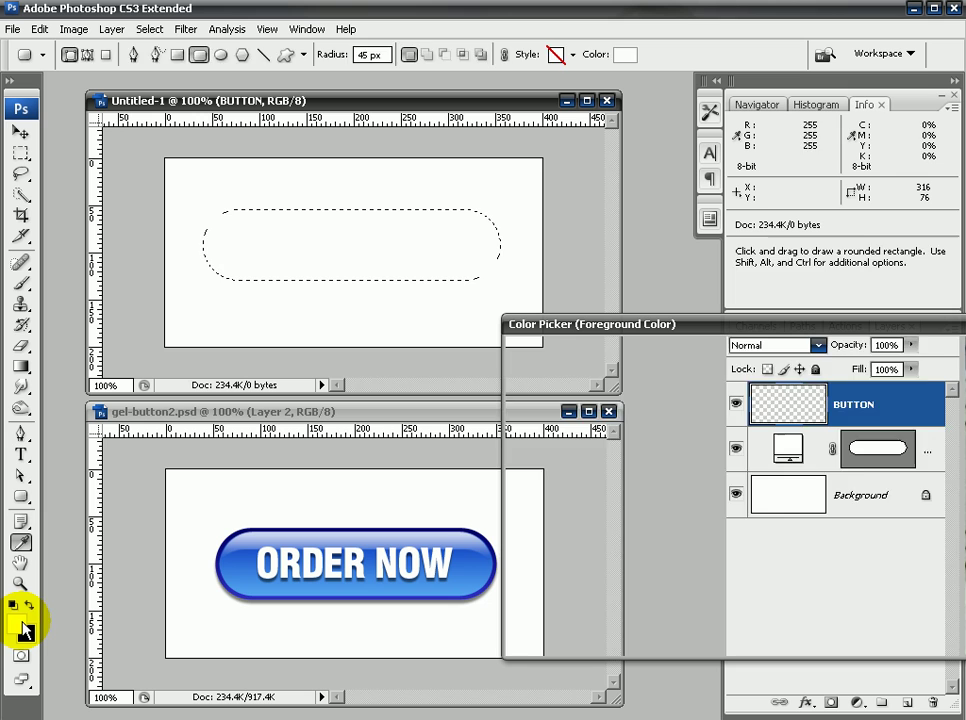
{"action": "left_click_drag", "start_coordinate": [772, 500], "coordinate": [791, 446]}
{"action": "left_click", "coordinate": [743, 516]}
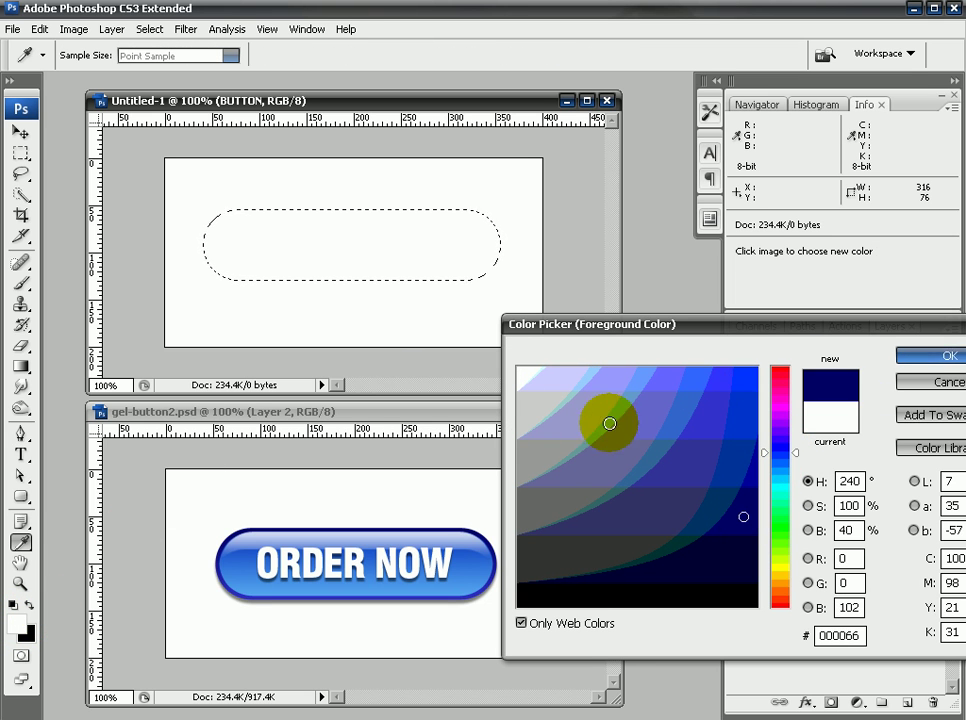
{"action": "left_click_drag", "start_coordinate": [896, 326], "coordinate": [652, 264]}
{"action": "double_click", "coordinate": [590, 574]}
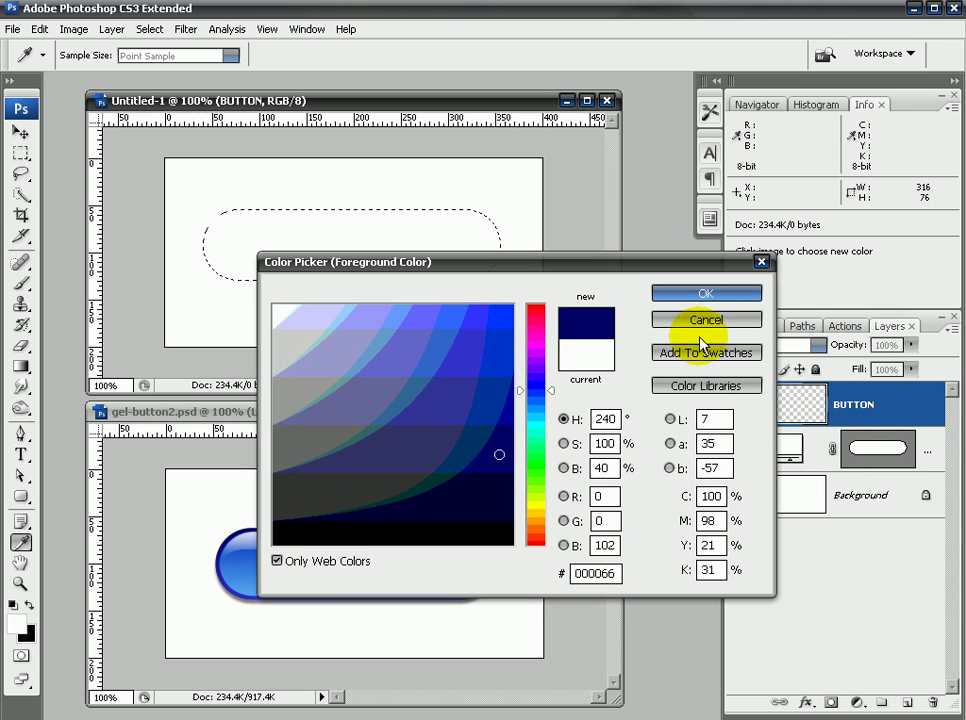
{"action": "left_click", "coordinate": [728, 297]}
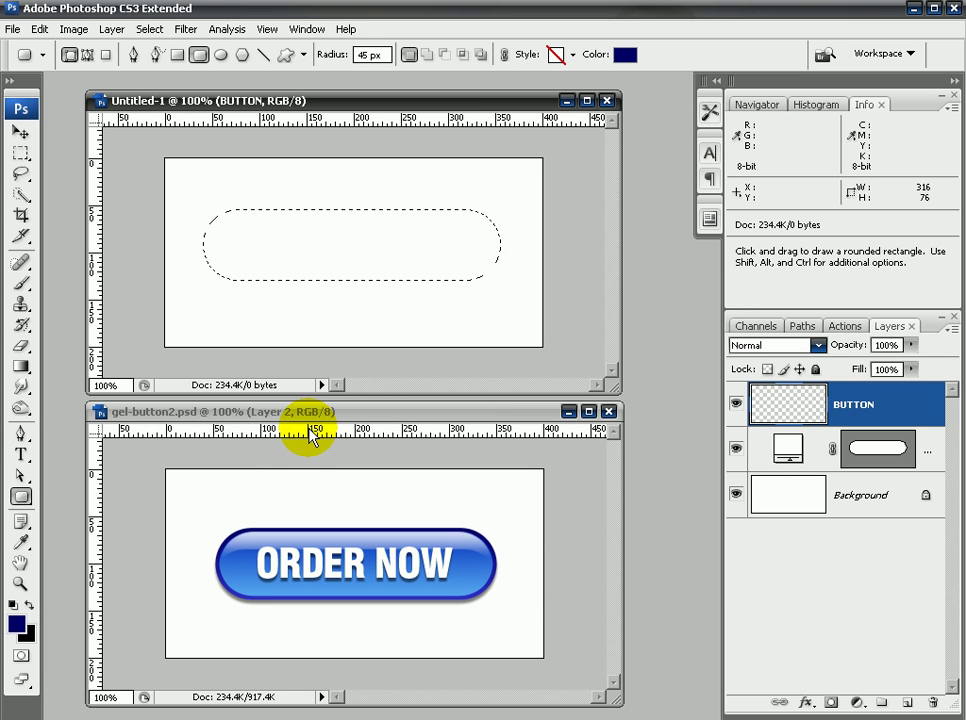
- Set the background colour to medium blue #003399
{"action": "left_click", "coordinate": [25, 632]}
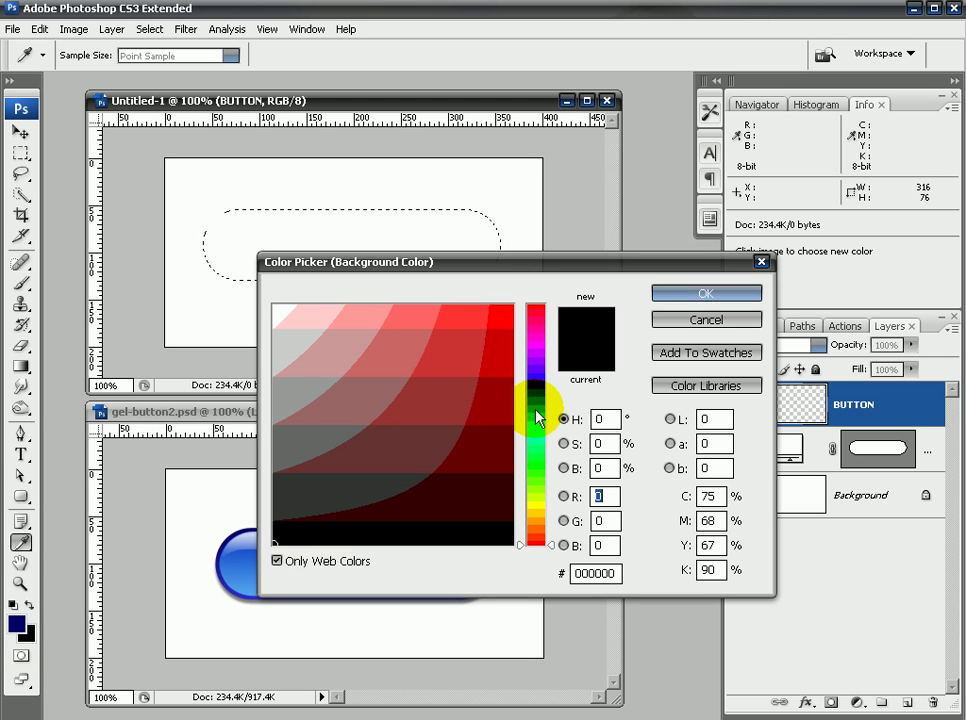
{"action": "left_click_drag", "start_coordinate": [538, 392], "coordinate": [541, 410]}
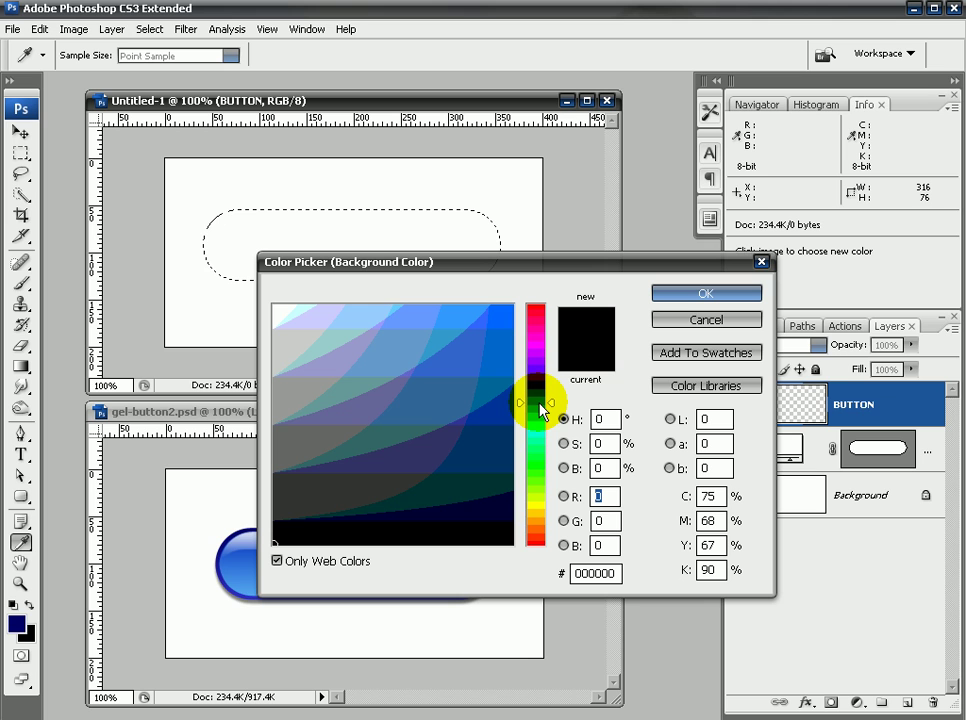
{"action": "left_click_drag", "start_coordinate": [541, 410], "coordinate": [541, 400]}
{"action": "left_click", "coordinate": [503, 406]}
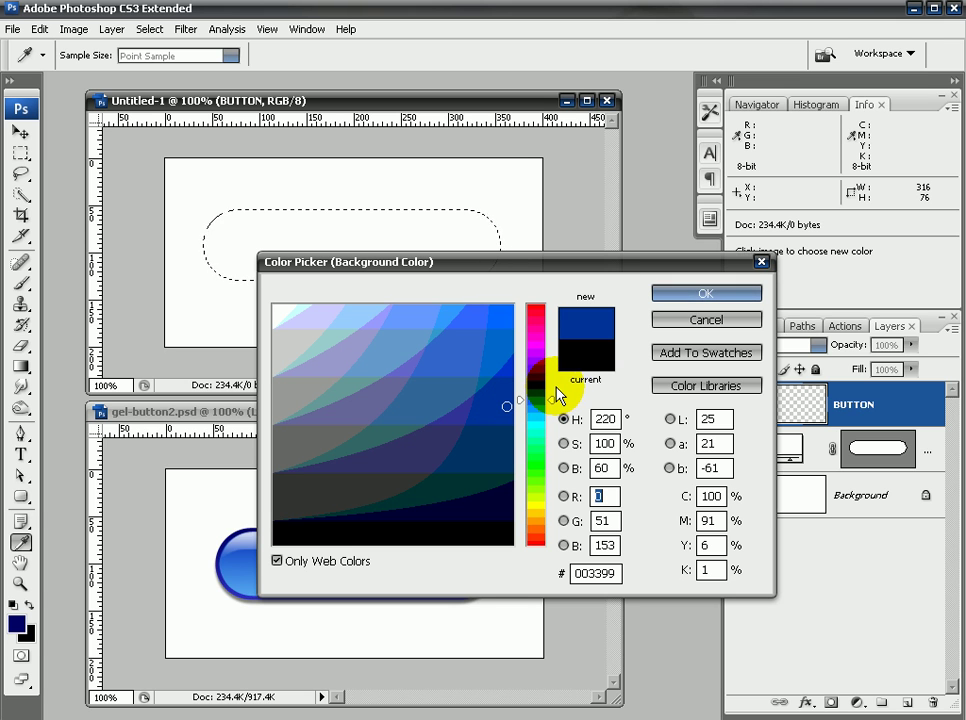
{"action": "left_click", "coordinate": [708, 294]}
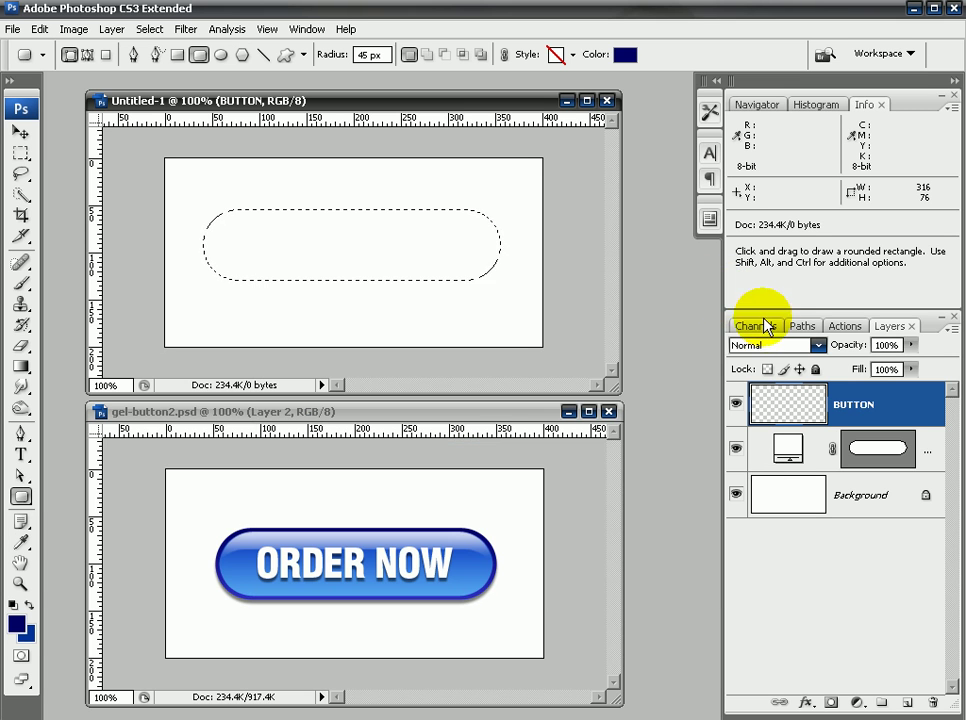
{"action": "left_click", "coordinate": [14, 604]}
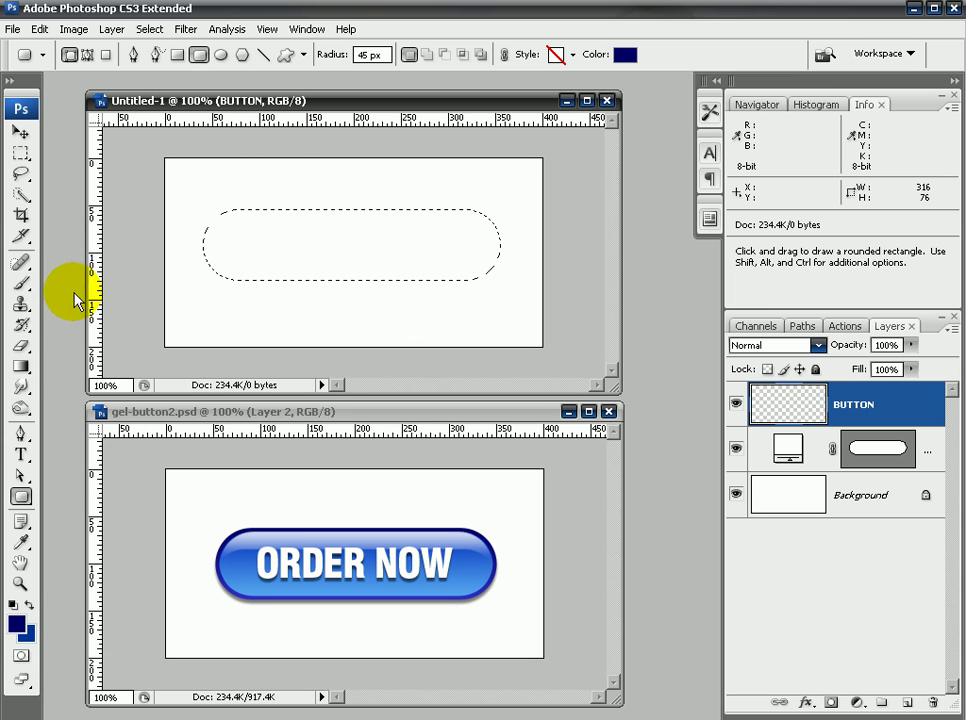
- Fill the BUTTON pill with a top-to-bottom Foreground to Background gradient, darker at the top
{"action": "left_click", "coordinate": [21, 368]}
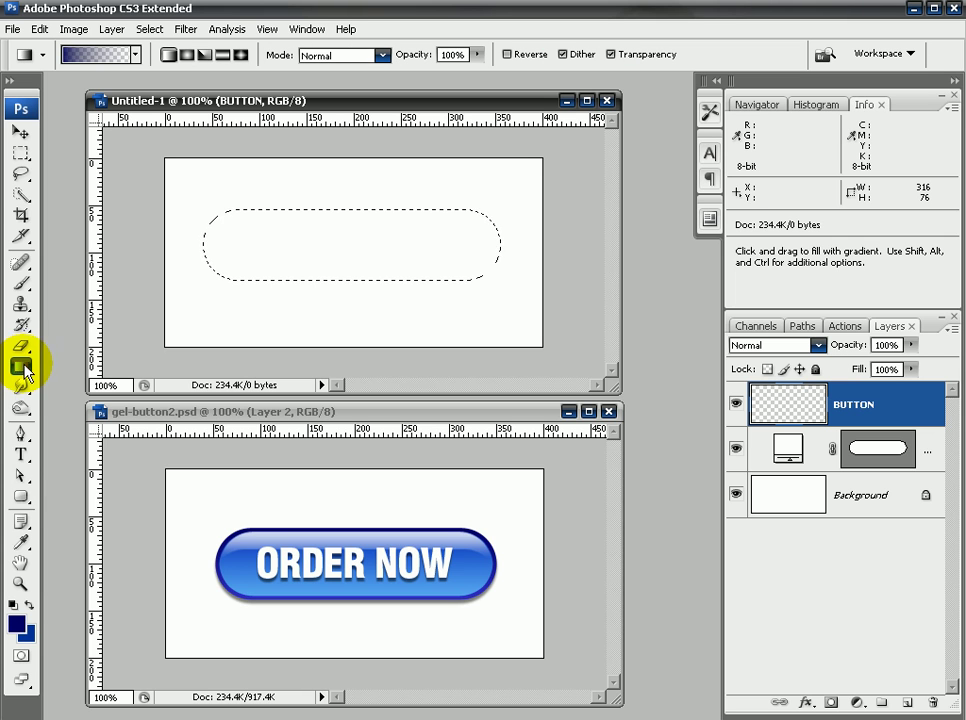
{"action": "left_click", "coordinate": [11, 80]}
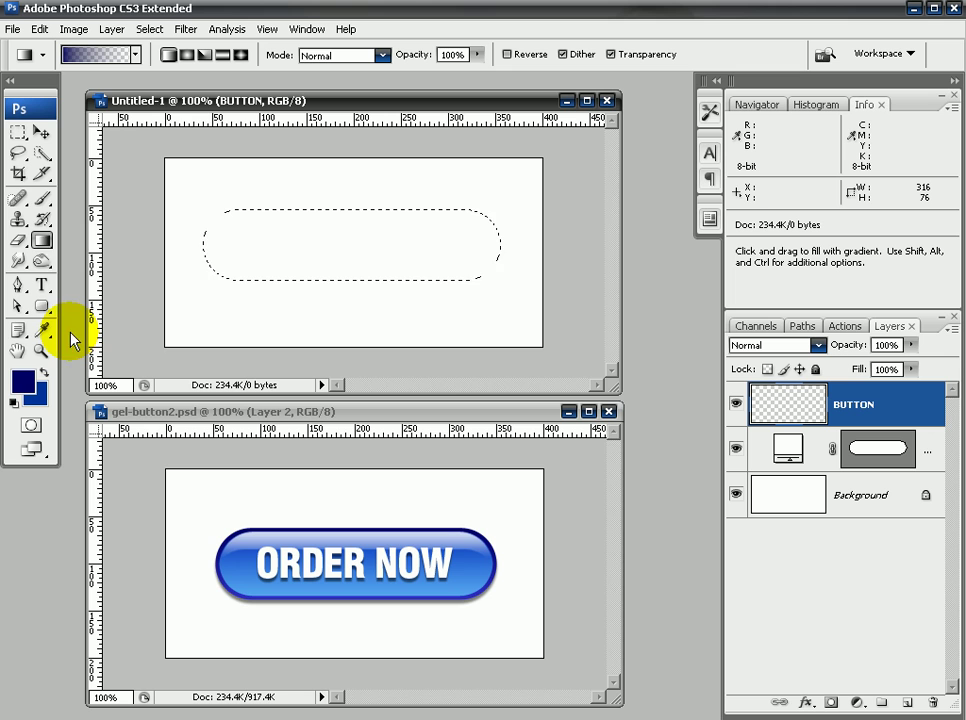
{"action": "left_click", "coordinate": [135, 58]}
{"action": "double_click", "coordinate": [32, 85]}
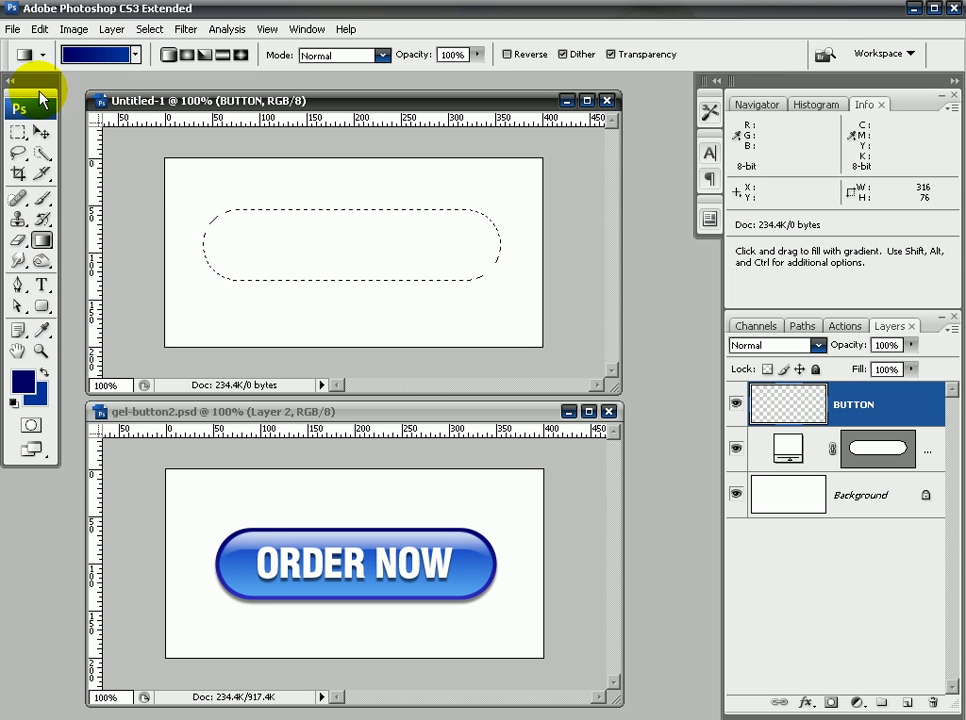
{"action": "left_click", "coordinate": [135, 55]}
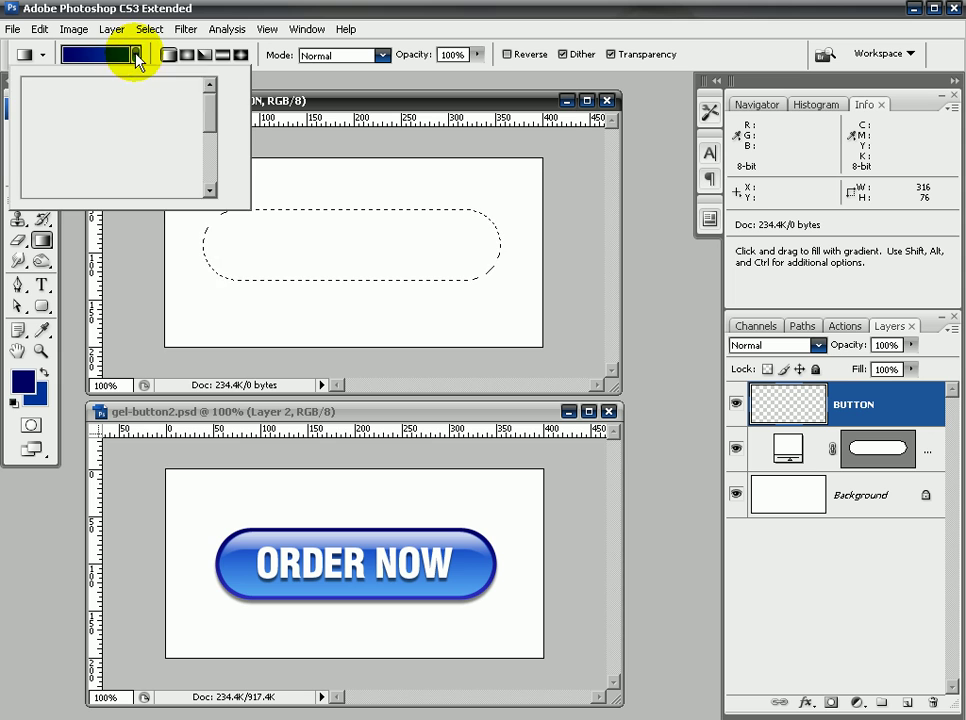
{"action": "double_click", "coordinate": [35, 88]}
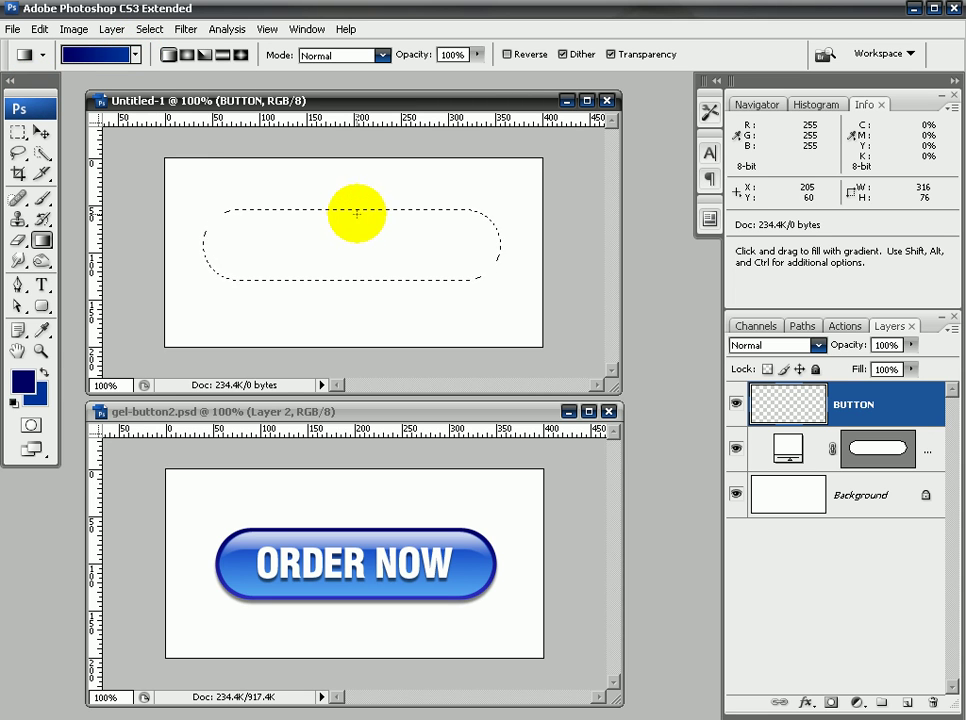
{"action": "left_click_drag", "start_coordinate": [357, 211], "coordinate": [357, 283]}
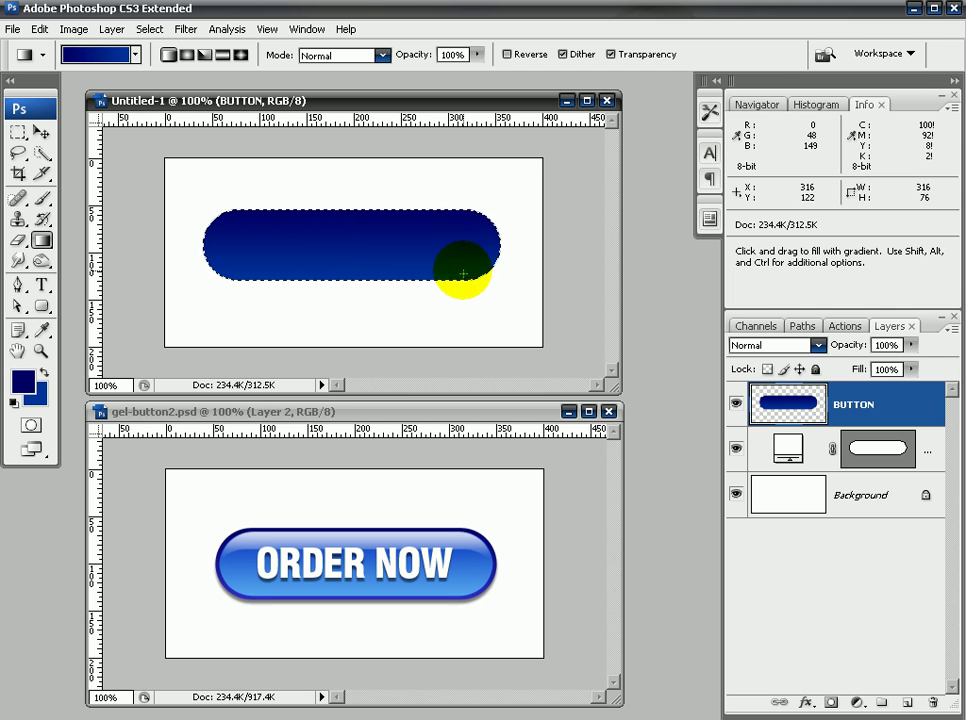
- Add a new layer named CONTRACTED above BUTTON
{"action": "left_click", "coordinate": [907, 703]}
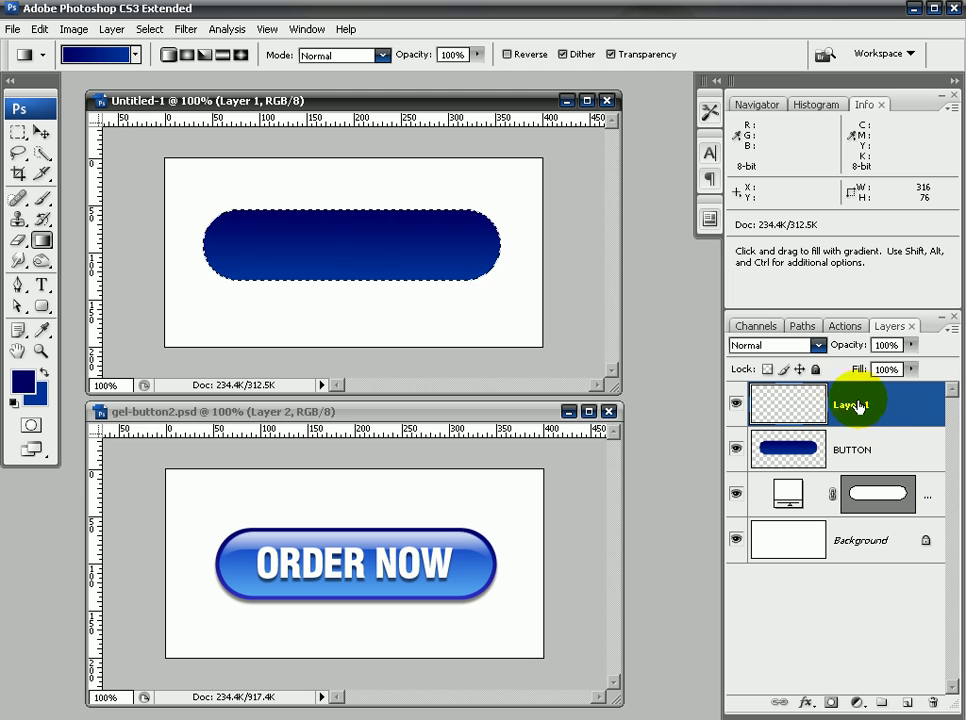
{"action": "double_click", "coordinate": [855, 406]}
{"action": "type", "text": "CONTRACTED"}
{"action": "key", "text": "Return"}
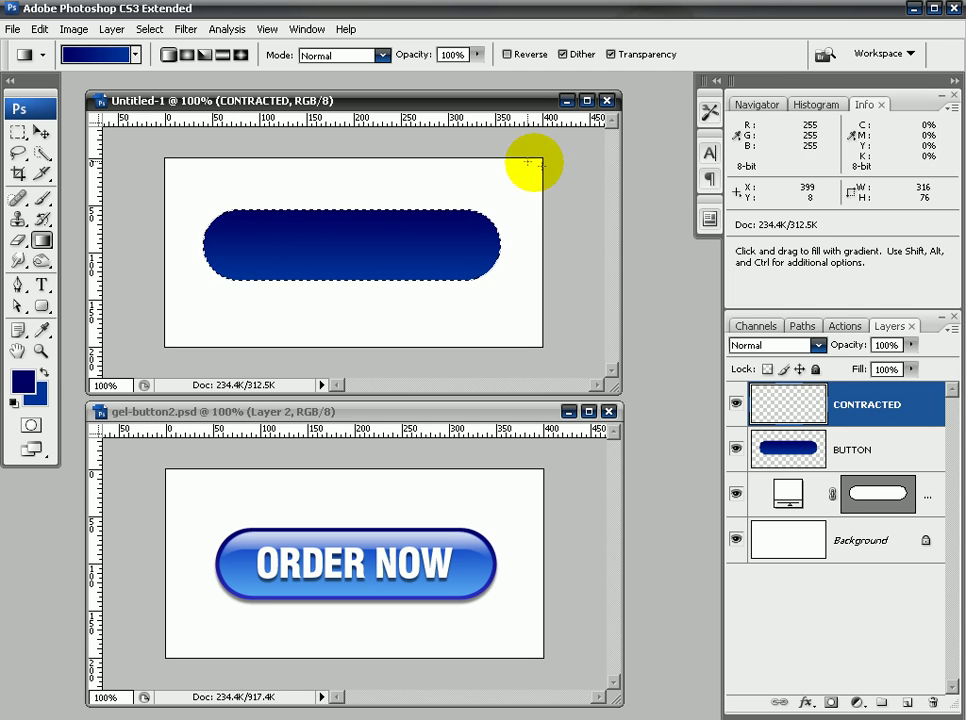
- Contract the pill selection by 3 pixels
{"action": "left_click", "coordinate": [148, 30]}
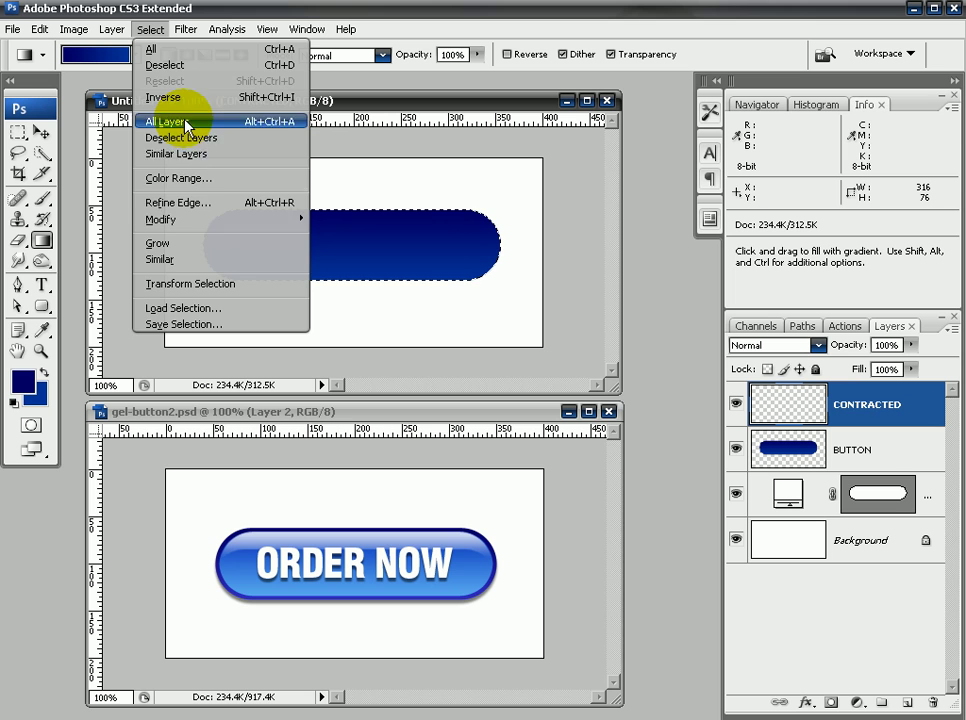
{"action": "mouse_move", "coordinate": [200, 219]}
{"action": "left_click", "coordinate": [366, 272]}
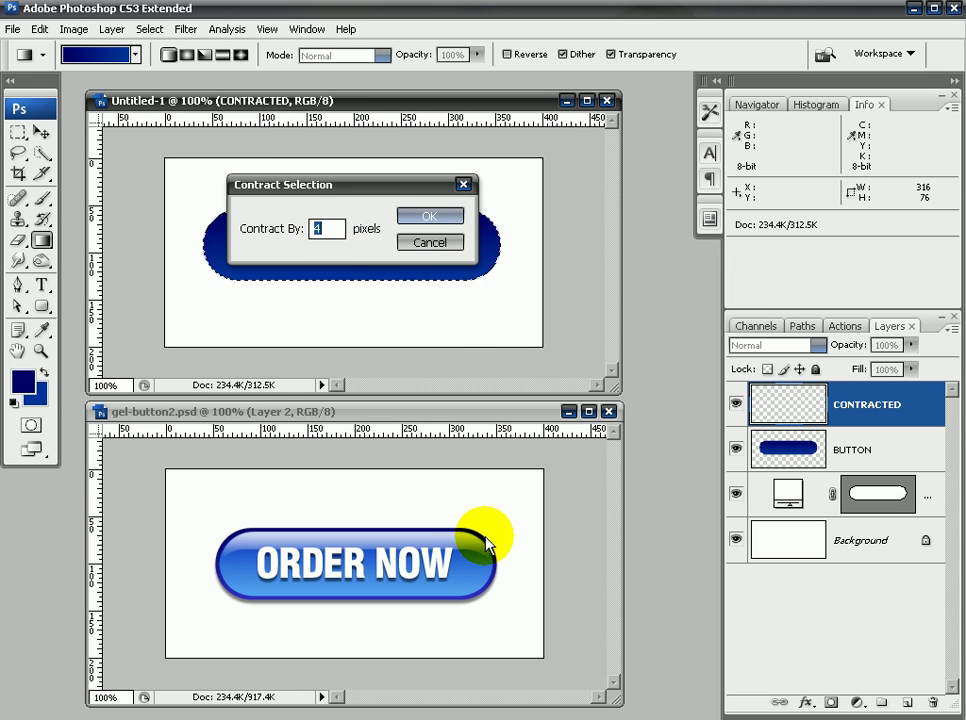
{"action": "type", "text": "3"}
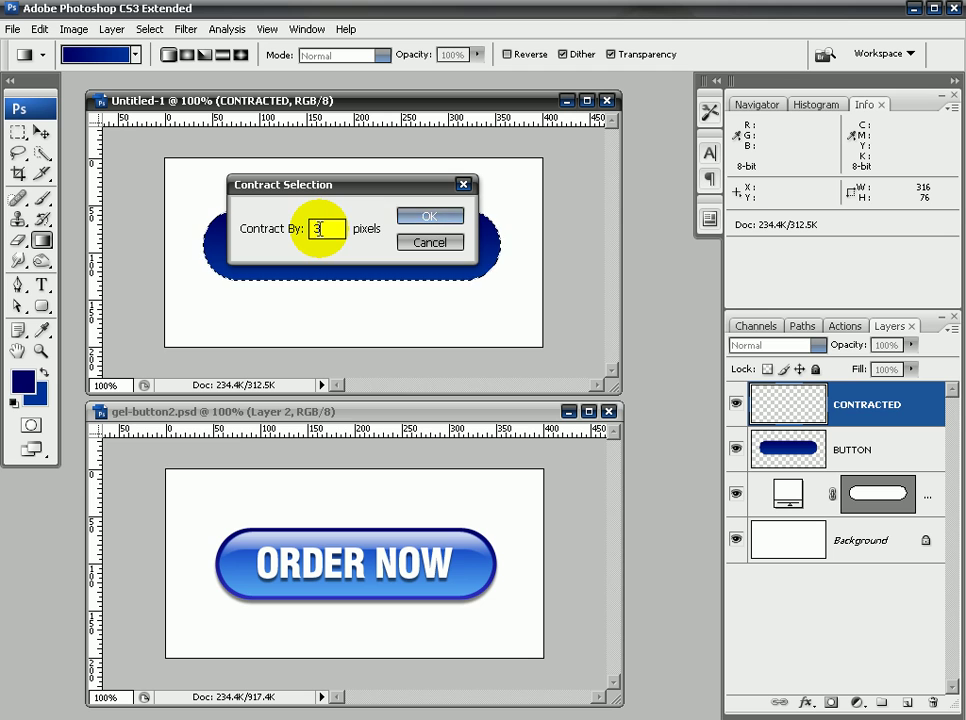
{"action": "left_click", "coordinate": [436, 216]}
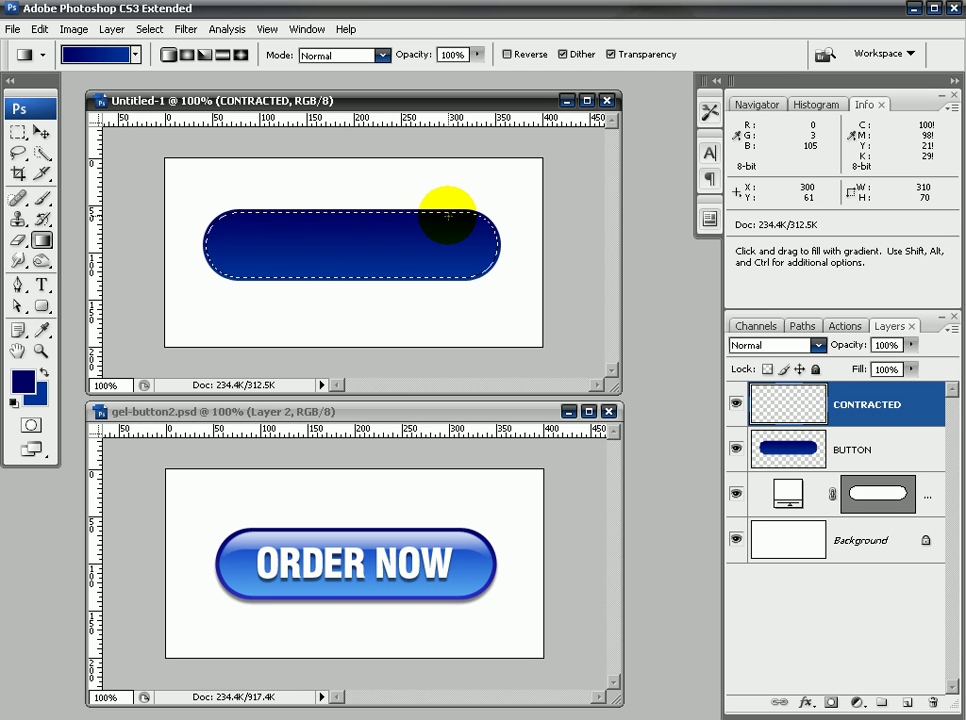
- Make the foreground colour #0066cc and the background colour #6699ff
{"action": "left_click", "coordinate": [24, 384]}
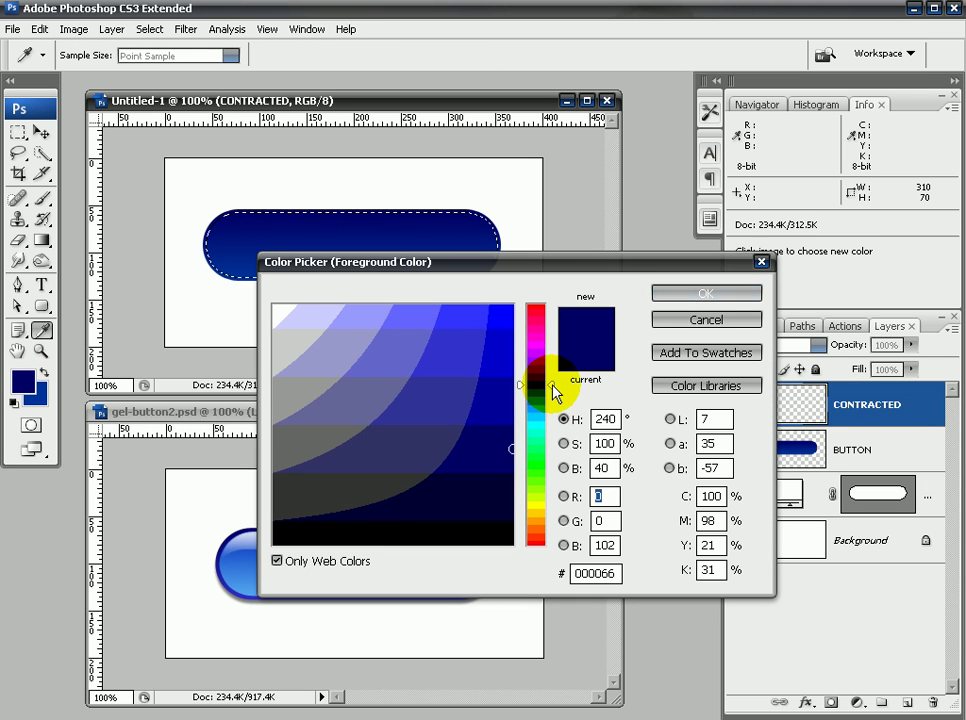
{"action": "left_click_drag", "start_coordinate": [552, 390], "coordinate": [559, 411]}
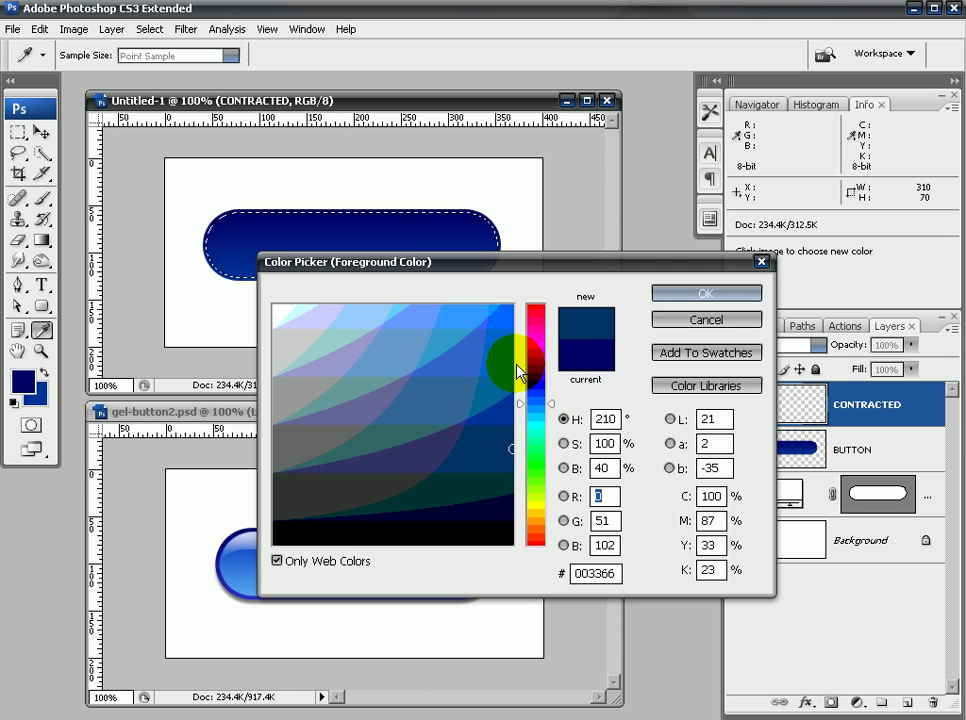
{"action": "left_click", "coordinate": [510, 358]}
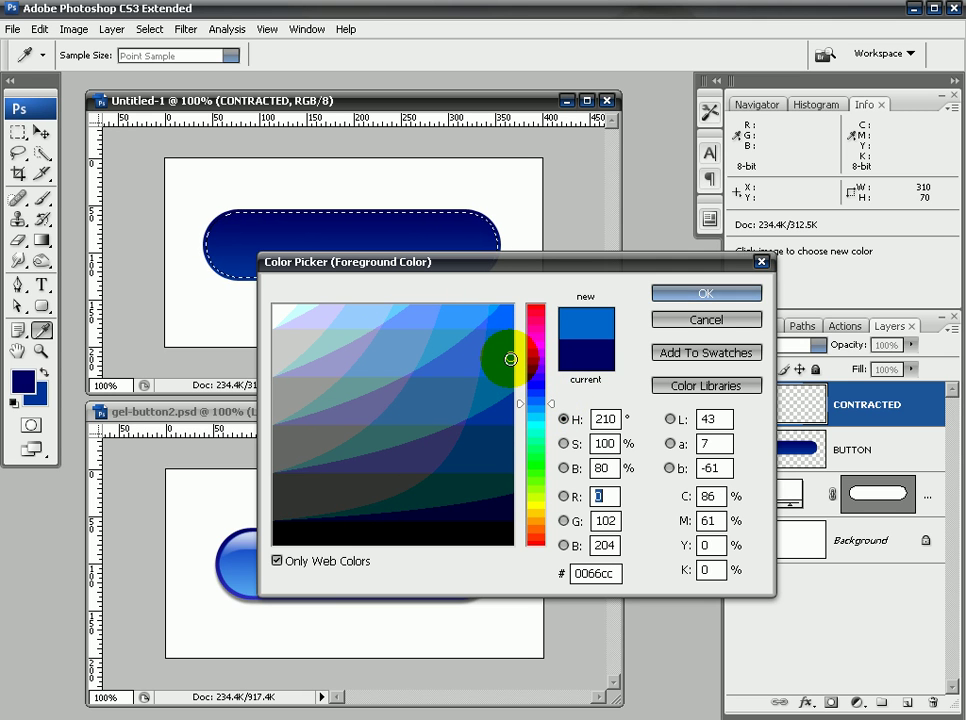
{"action": "left_click", "coordinate": [729, 294]}
{"action": "key", "text": "g"}
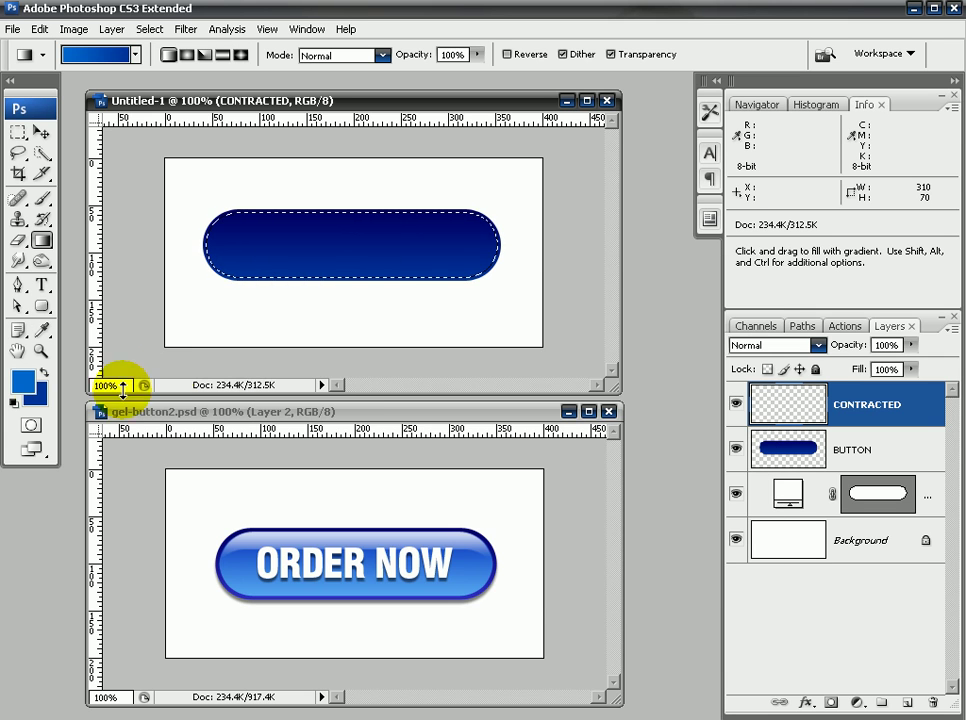
{"action": "left_click", "coordinate": [38, 395]}
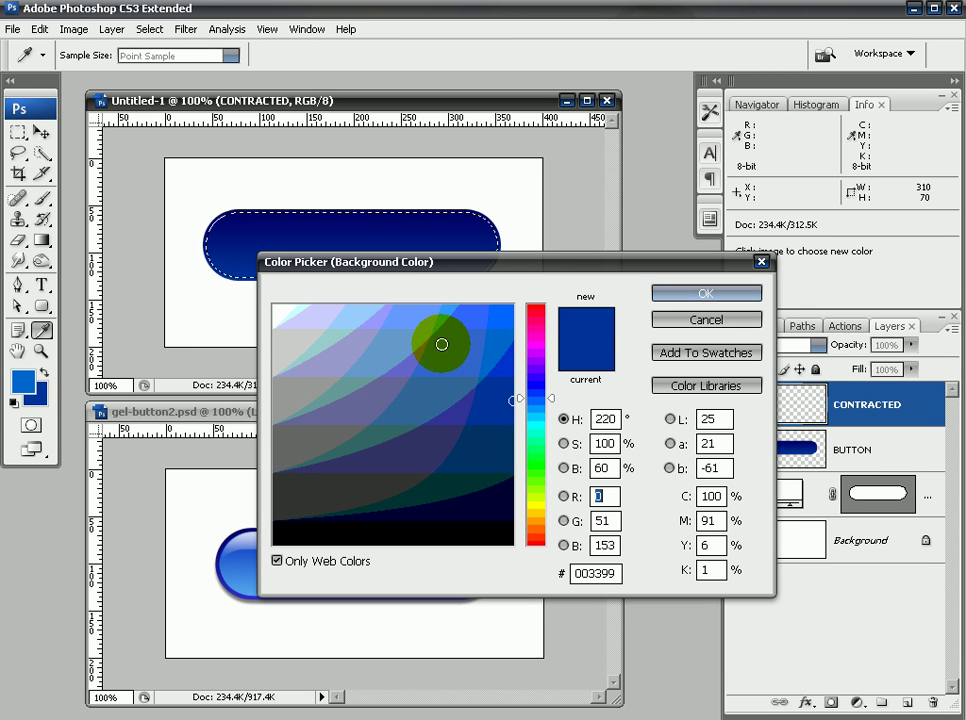
{"action": "left_click", "coordinate": [414, 316]}
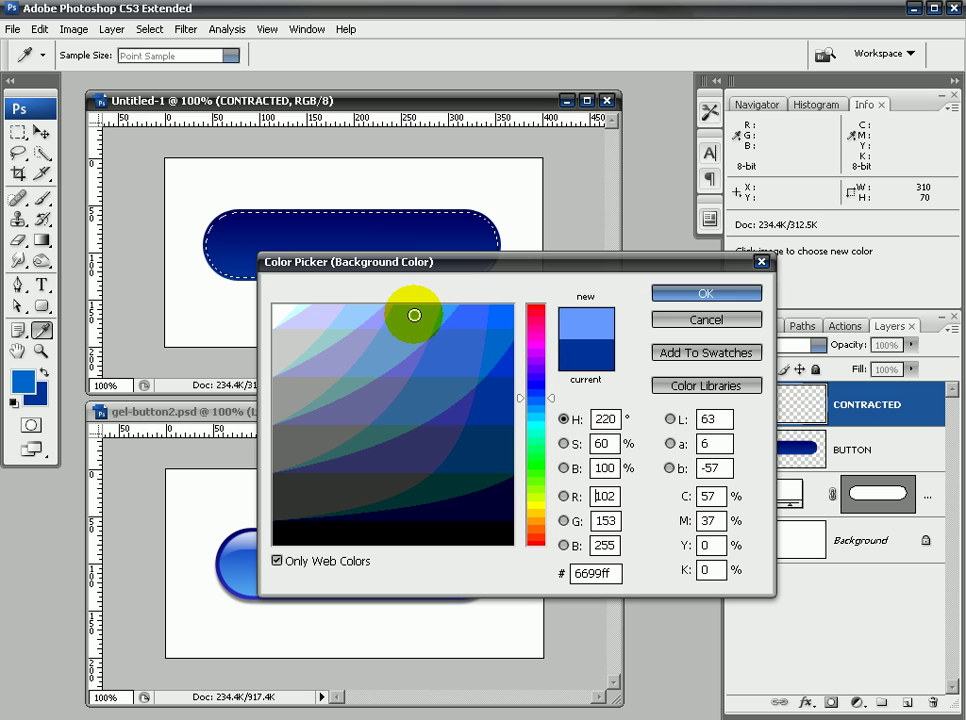
{"action": "left_click", "coordinate": [700, 294]}
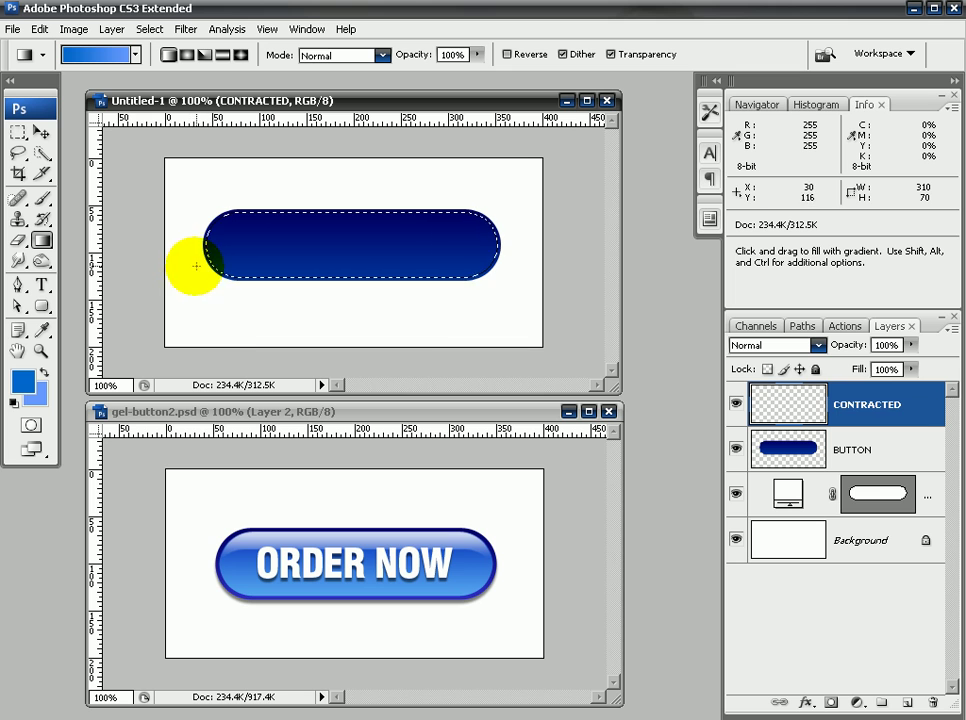
- Drag a straight vertical gradient across the shrunken pill
{"action": "key", "text": "shift"}
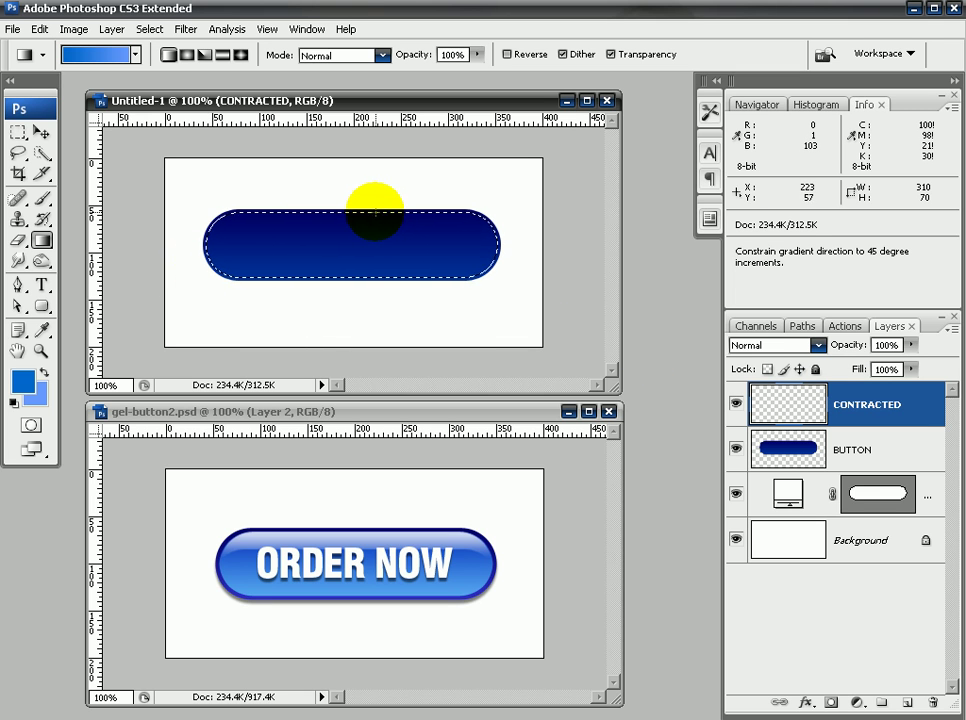
{"action": "left_click_drag", "start_coordinate": [375, 211], "coordinate": [377, 228]}
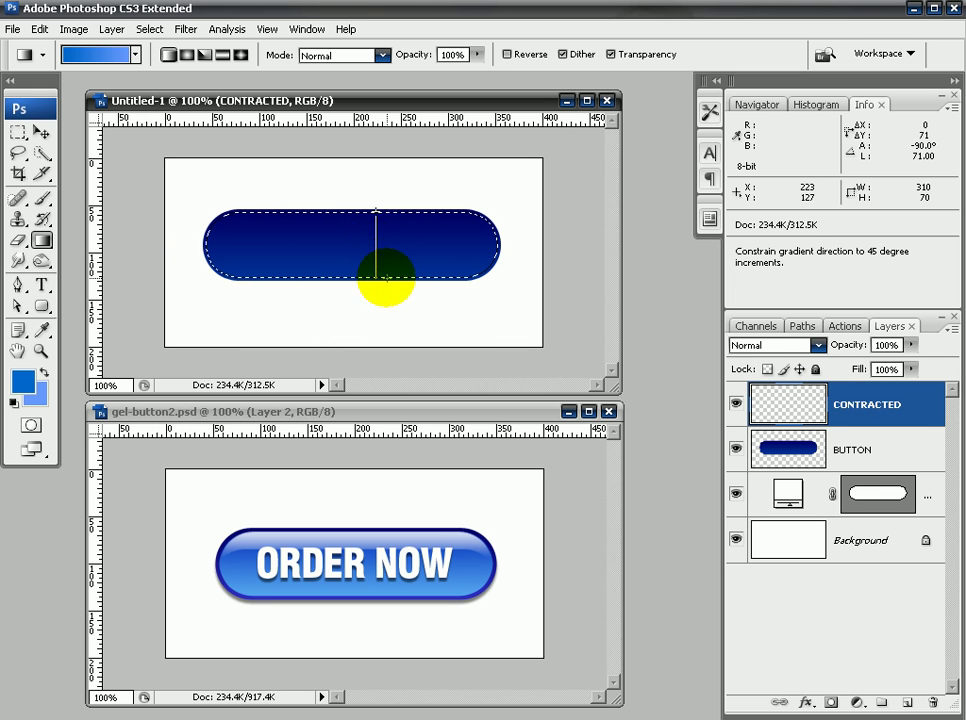
{"action": "left_click_drag", "start_coordinate": [383, 277], "coordinate": [386, 279]}
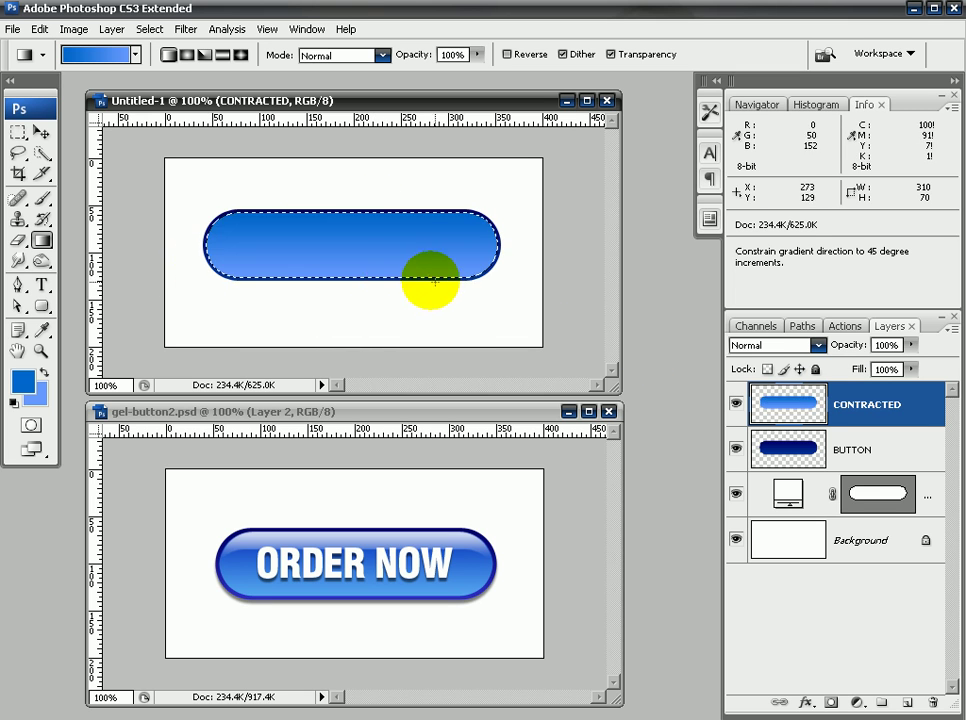
- Change the foreground to #003399 and redraw the vertical gradient inside the pill
{"action": "left_click", "coordinate": [22, 382]}
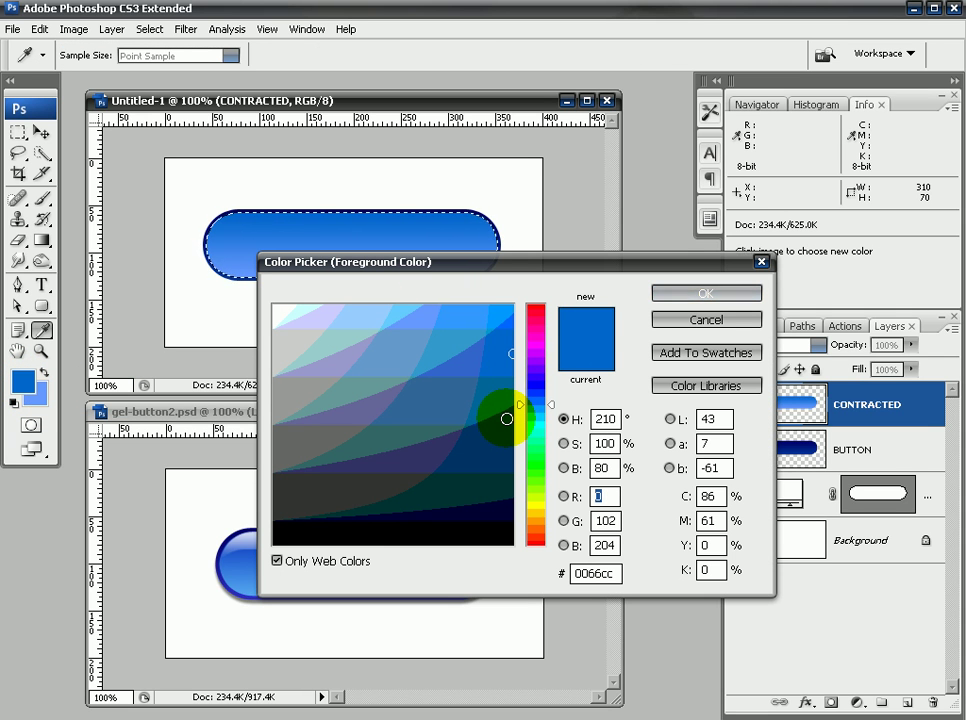
{"action": "left_click", "coordinate": [507, 418]}
{"action": "left_click", "coordinate": [672, 293]}
{"action": "key", "text": "g"}
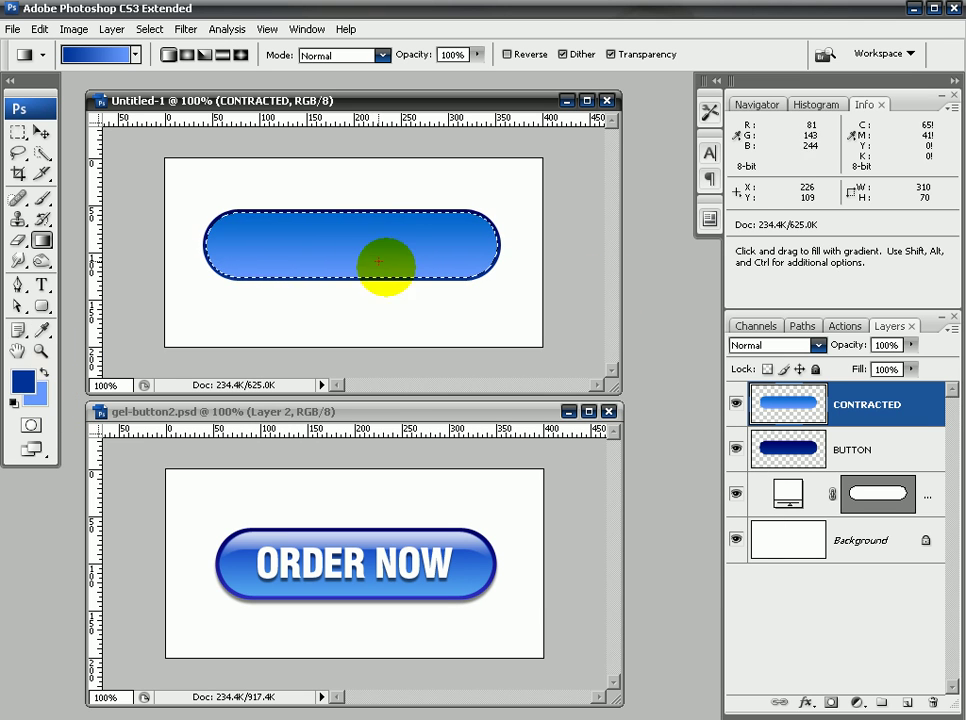
{"action": "left_click_drag", "start_coordinate": [381, 213], "coordinate": [381, 282]}
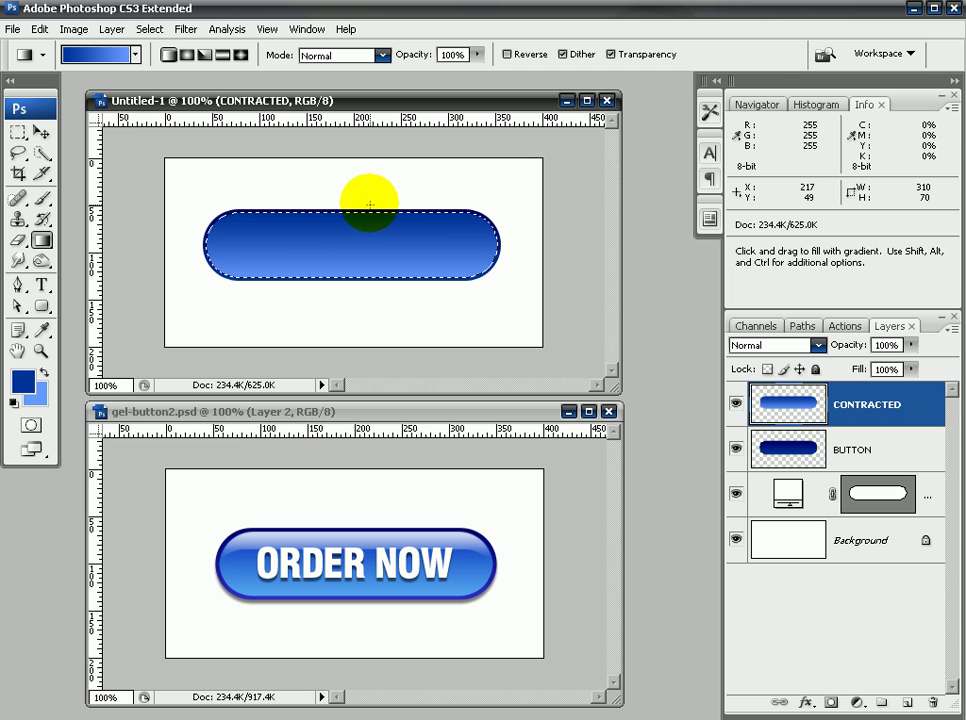
- Add an empty Layer 1 above CONTRACTED
{"action": "left_click", "coordinate": [760, 327]}
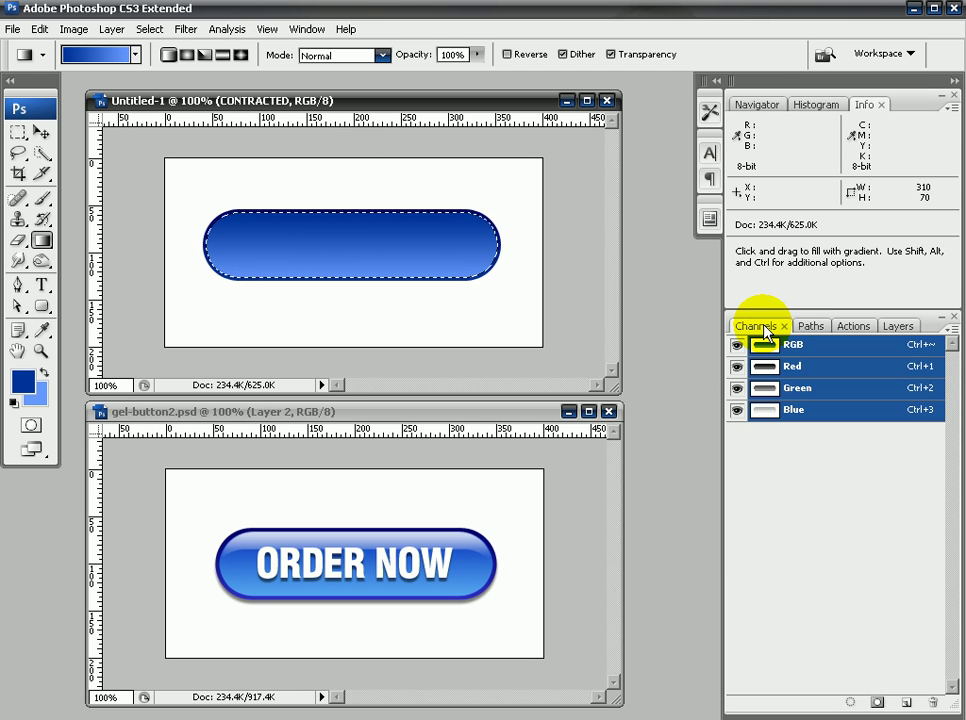
{"action": "left_click", "coordinate": [900, 327]}
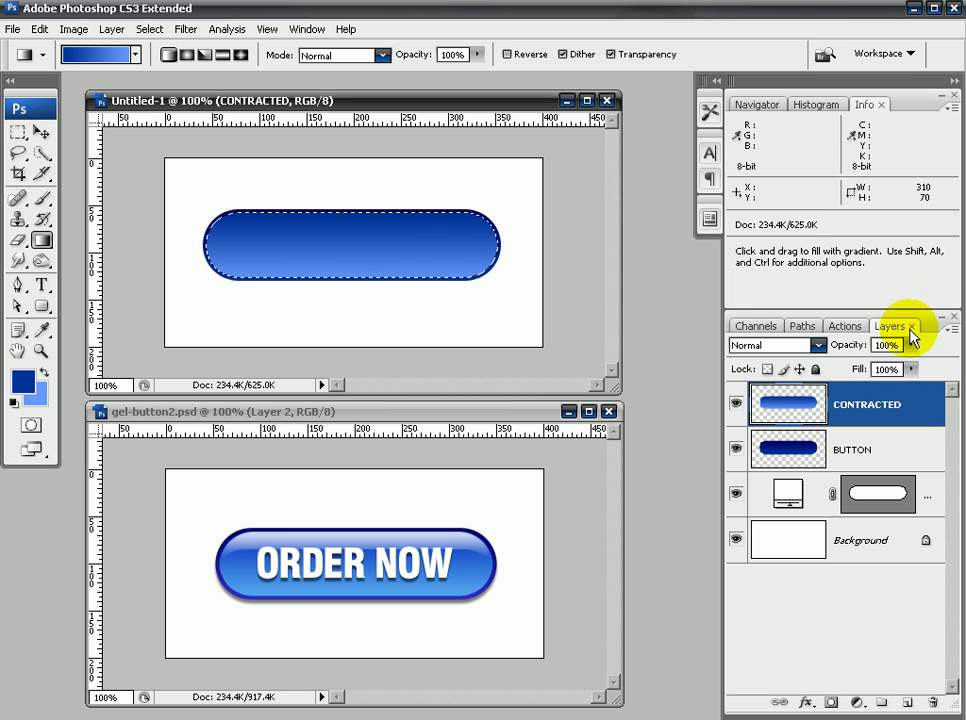
{"action": "left_click", "coordinate": [906, 702]}
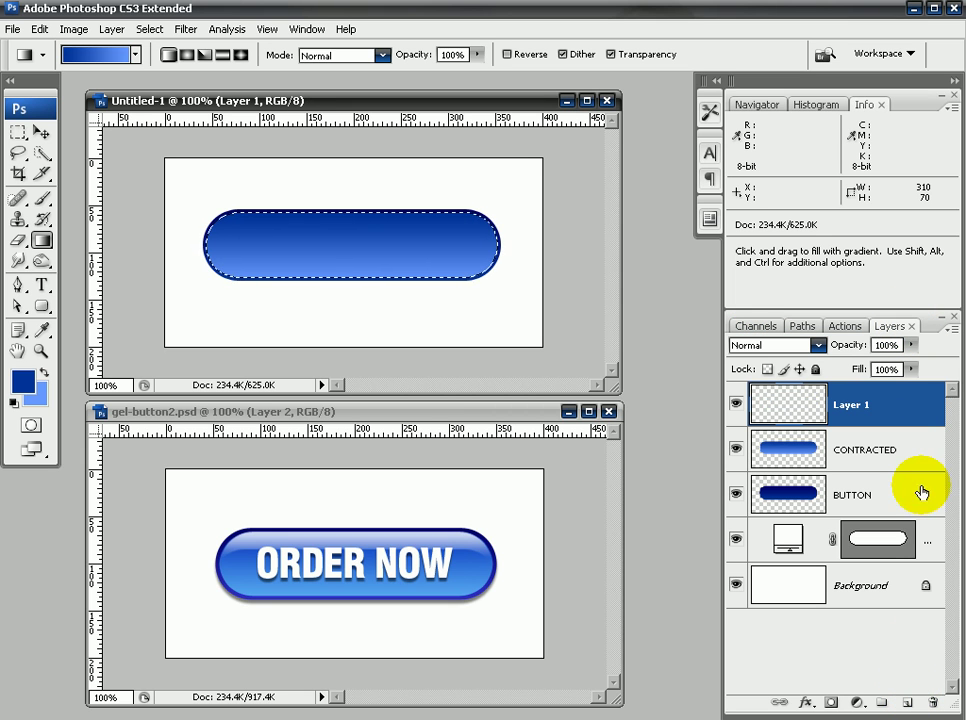
{"action": "left_click", "coordinate": [759, 328]}
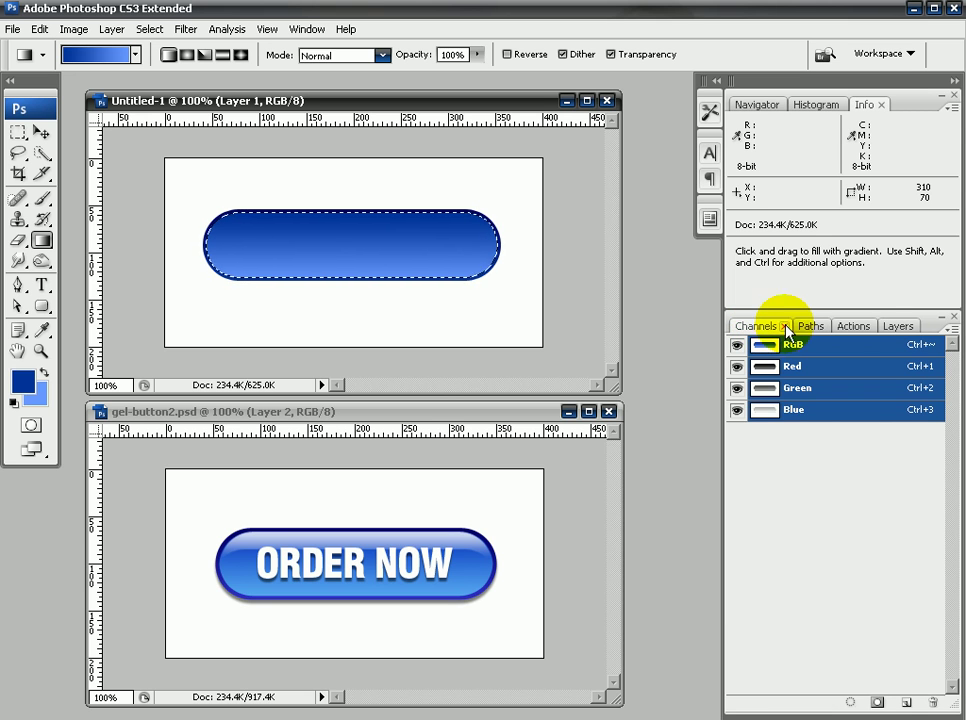
{"action": "left_click", "coordinate": [896, 326]}
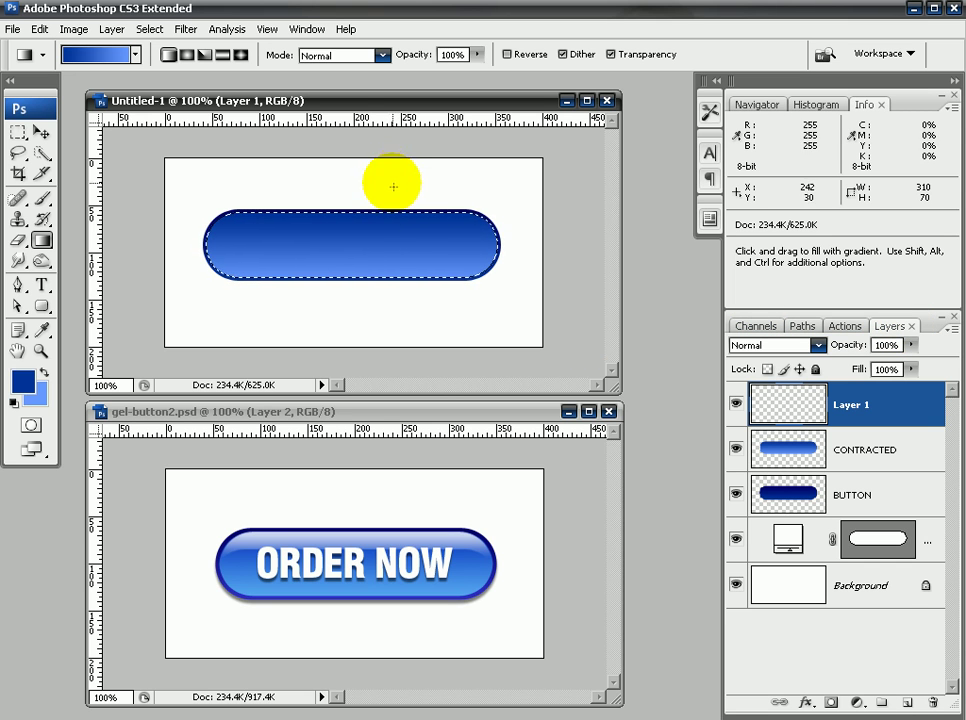
- Save the pill selection as a channel named HIGHLIGHT
{"action": "left_click", "coordinate": [150, 30]}
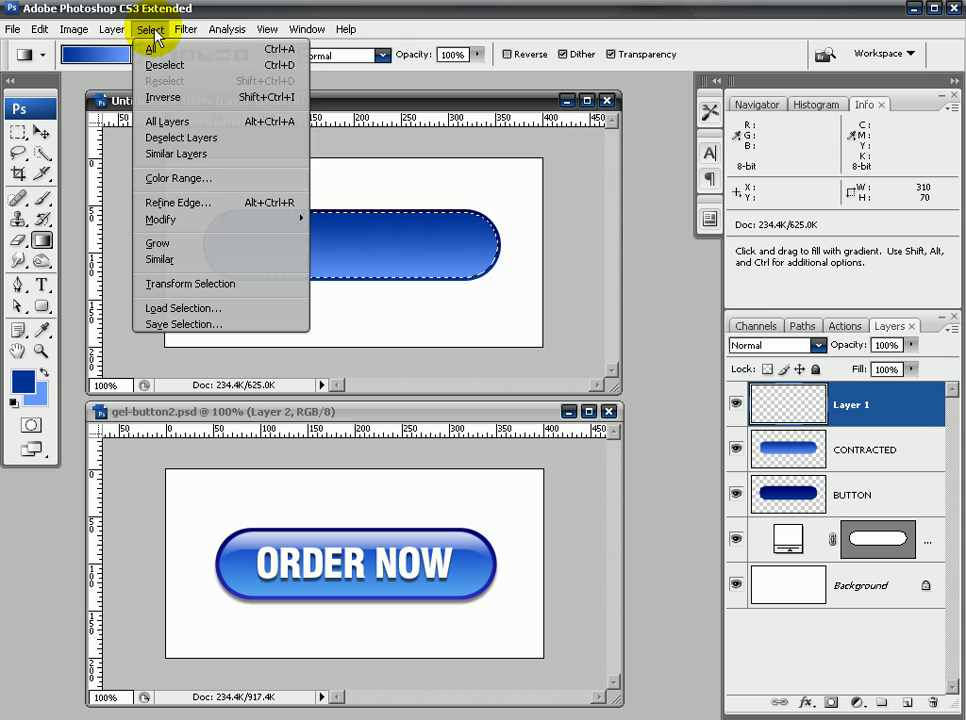
{"action": "left_click", "coordinate": [196, 325]}
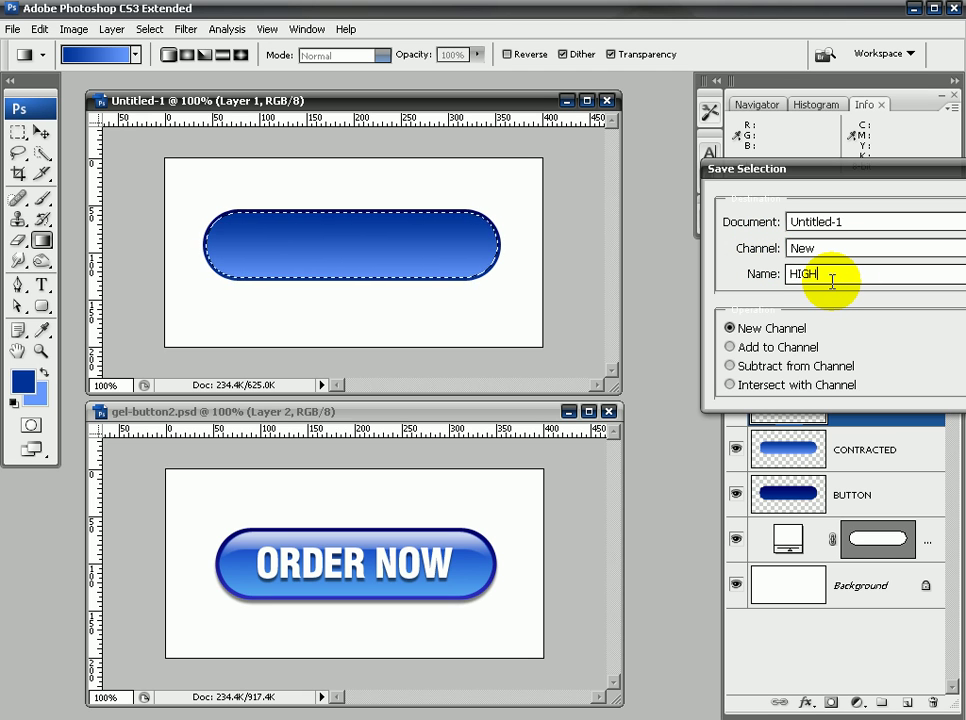
{"action": "type", "text": "HIGHLIGHT"}
{"action": "key", "text": "Return"}
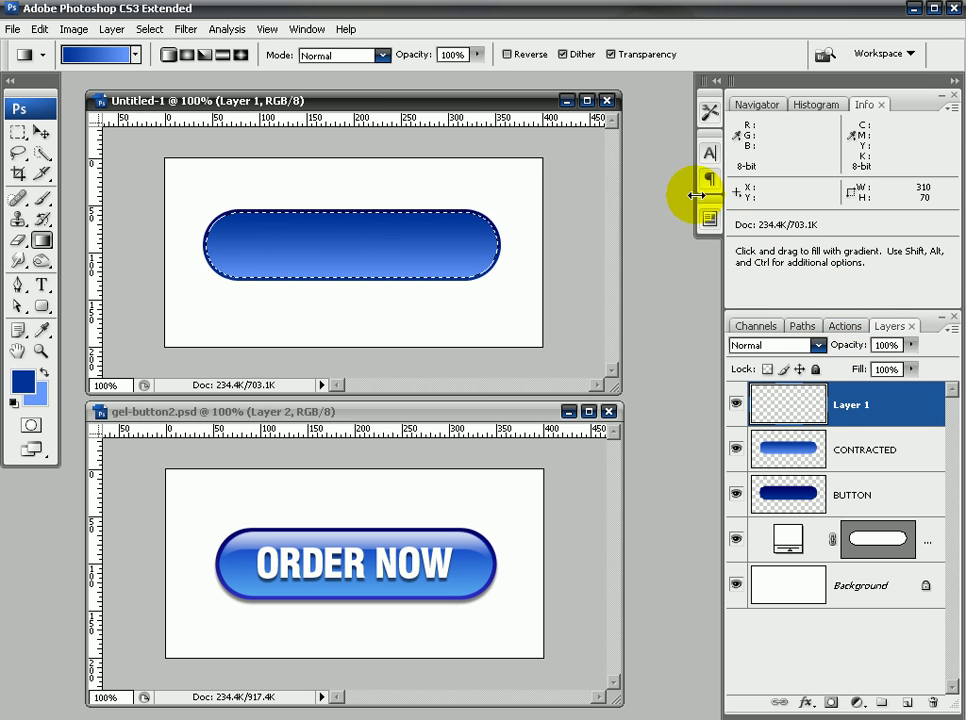
{"action": "left_click", "coordinate": [765, 327]}
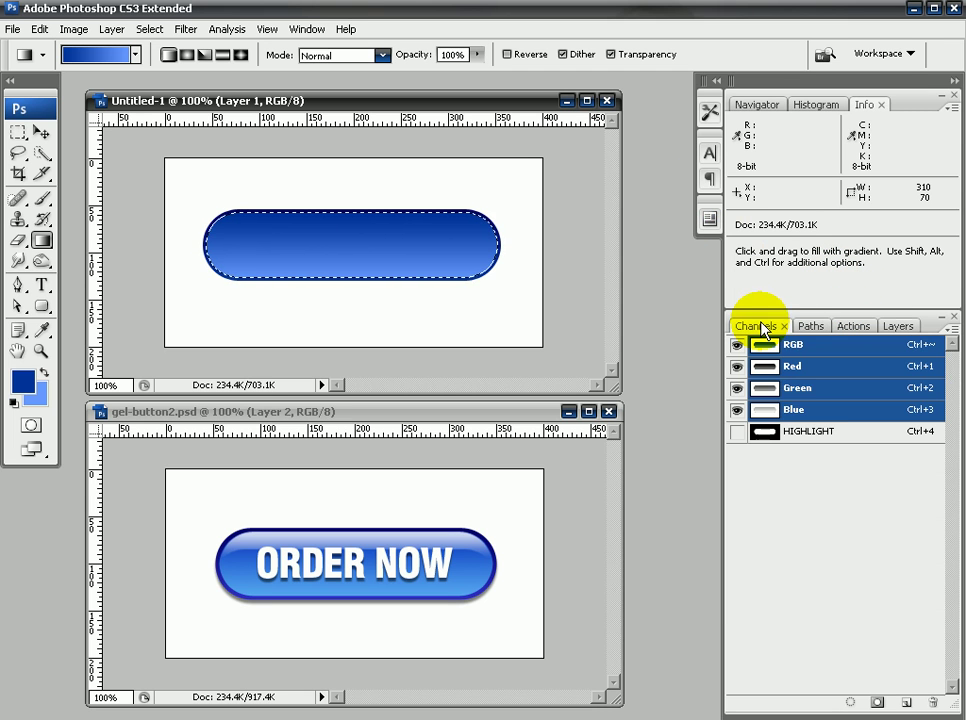
- Open the HIGHLIGHT channel for editing and deselect the white pill
{"action": "left_click", "coordinate": [807, 438]}
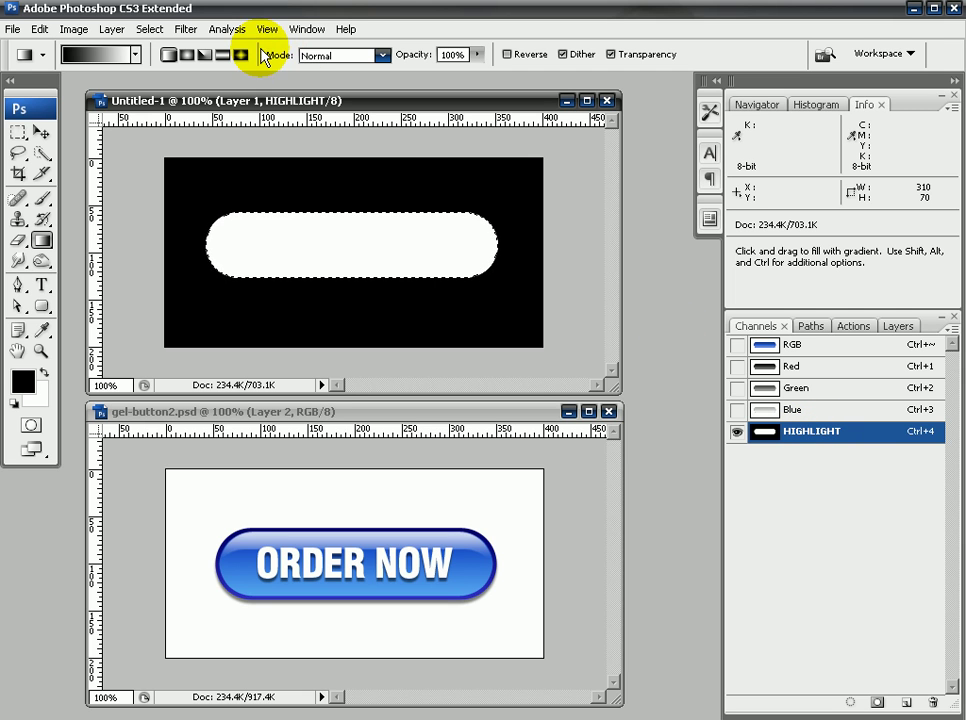
{"action": "left_click", "coordinate": [41, 132]}
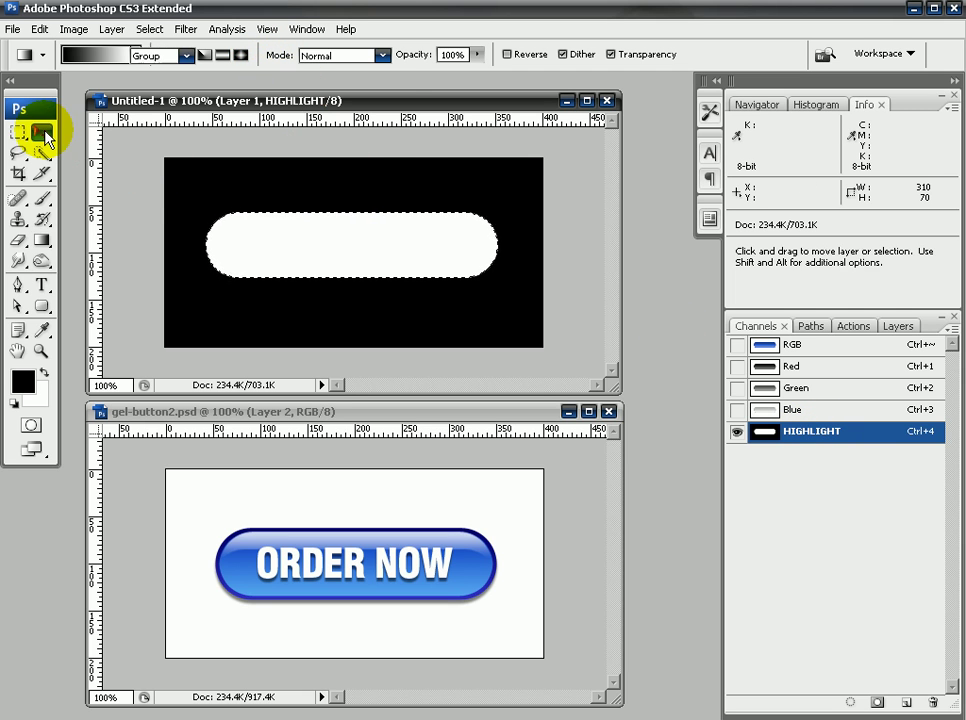
{"action": "left_click_drag", "start_coordinate": [393, 258], "coordinate": [419, 285]}
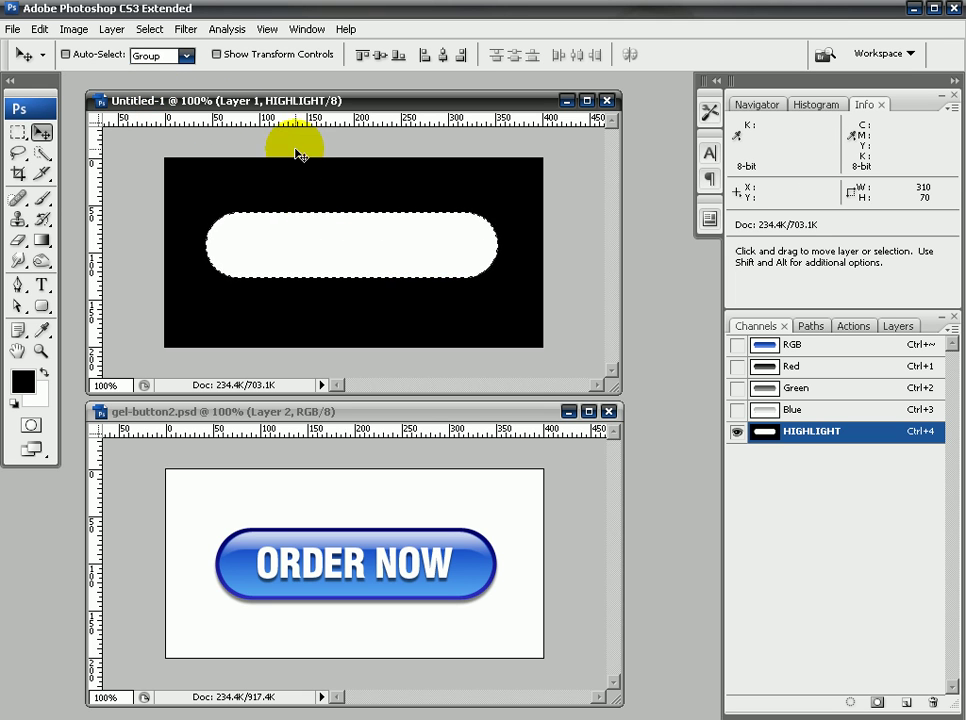
{"action": "left_click", "coordinate": [151, 29]}
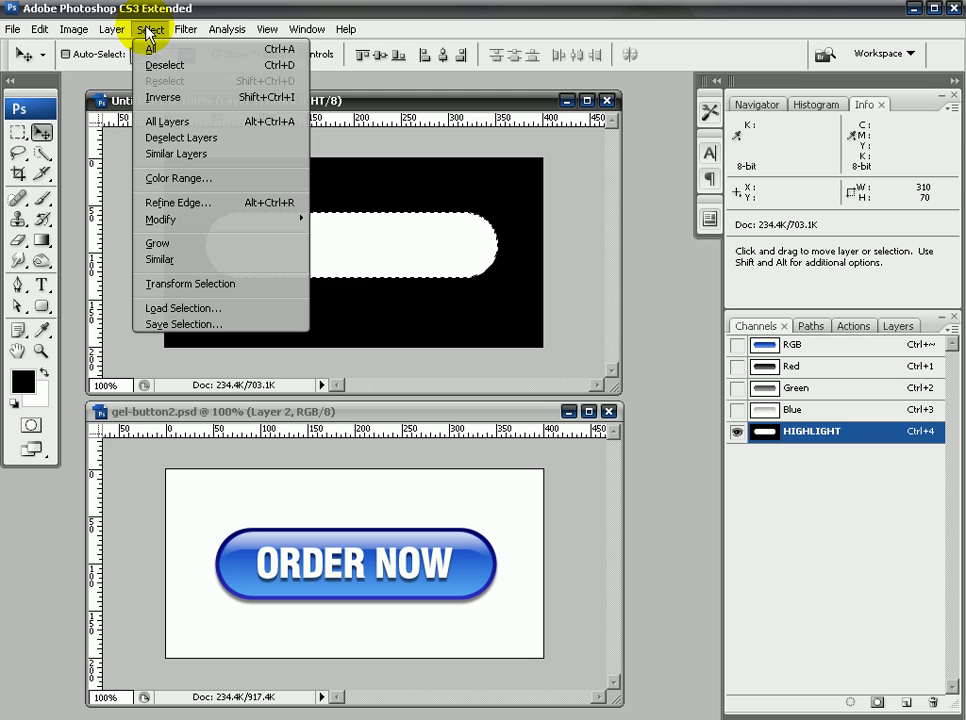
{"action": "left_click", "coordinate": [163, 65]}
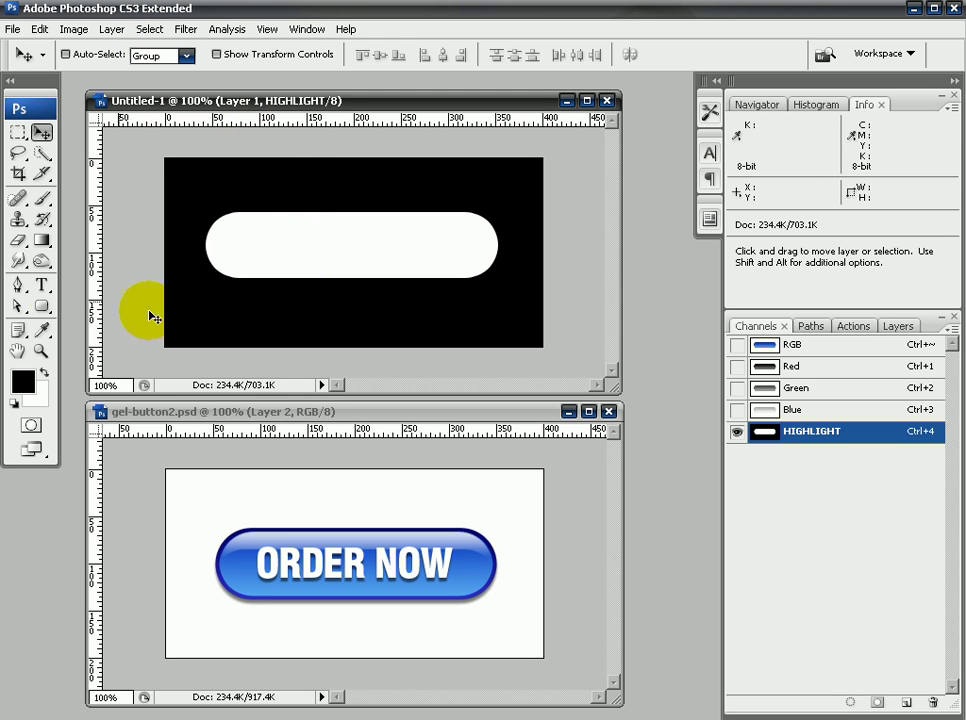
- Mask the pill's lower part with a rounded rectangle, leaving a thin white top arc
{"action": "left_click_drag", "start_coordinate": [41, 311], "coordinate": [105, 329]}
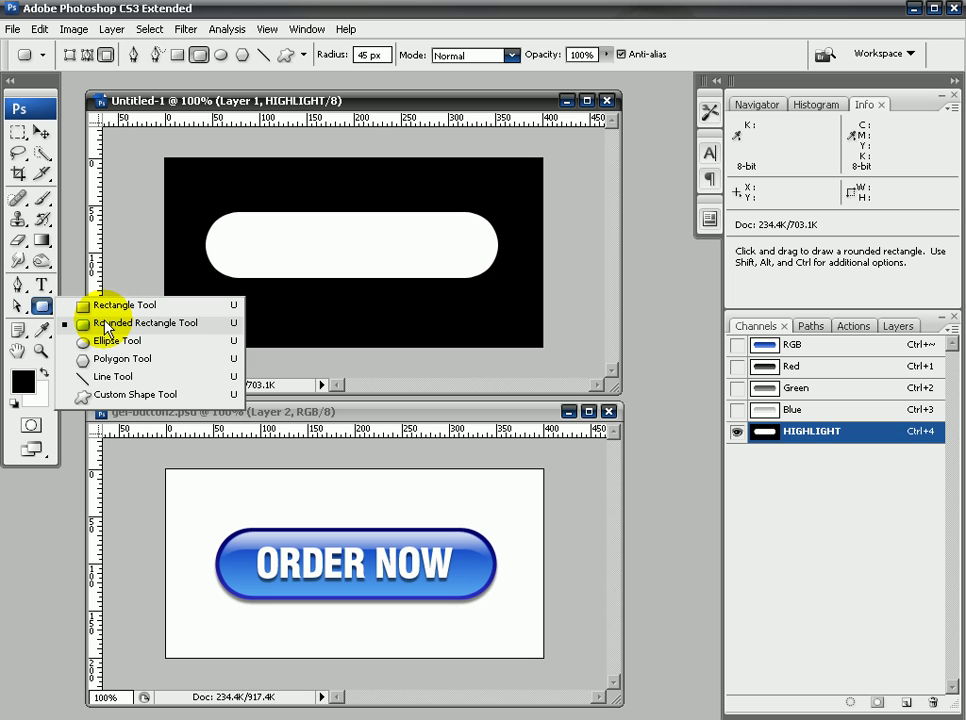
{"action": "left_click_drag", "start_coordinate": [17, 138], "coordinate": [15, 143]}
{"action": "left_click", "coordinate": [41, 306]}
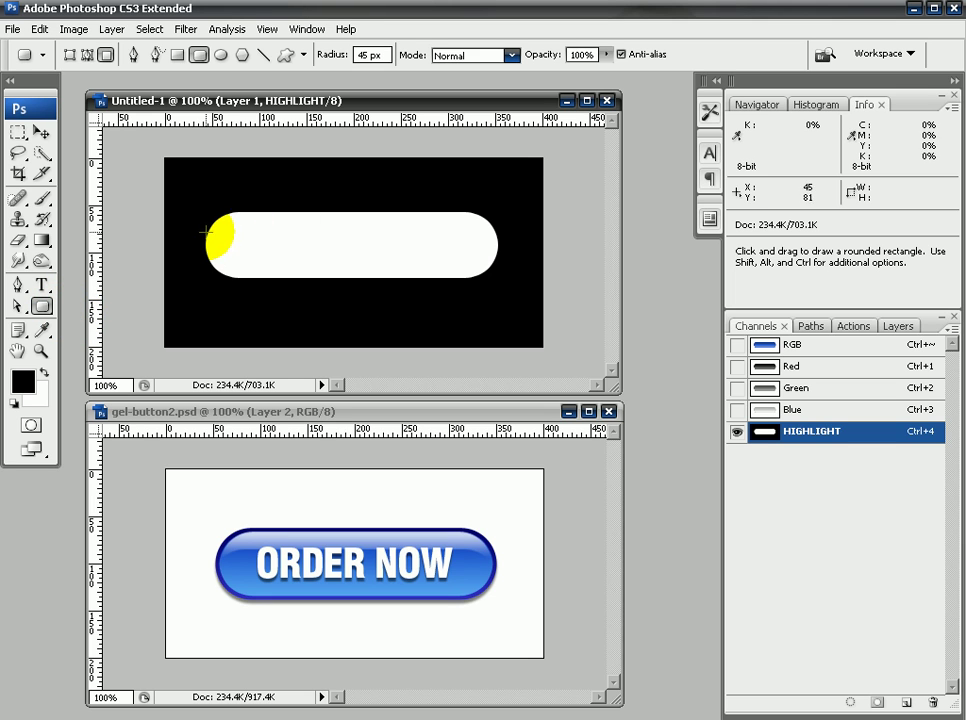
{"action": "mouse_move", "coordinate": [197, 231]}
{"action": "left_mouse_down"}
{"action": "mouse_move", "coordinate": [285, 280]}
{"action": "mouse_move", "coordinate": [438, 304]}
{"action": "mouse_move", "coordinate": [503, 328]}
{"action": "left_mouse_up"}
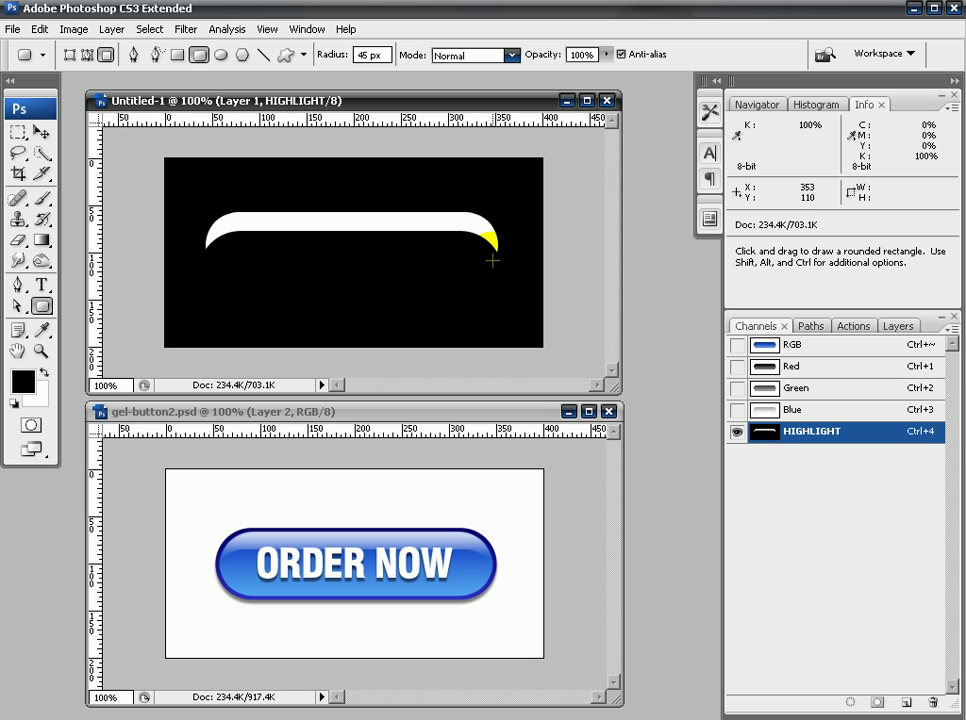
- On Layer 1, load the HIGHLIGHT channel as a selection
{"action": "left_click", "coordinate": [898, 327]}
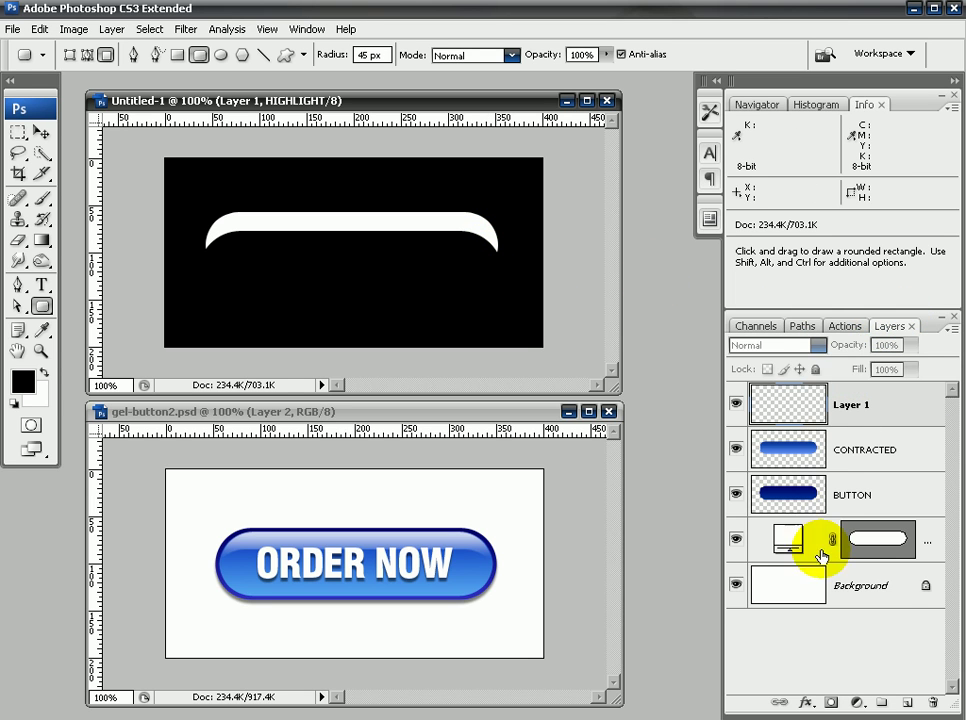
{"action": "left_click", "coordinate": [802, 400]}
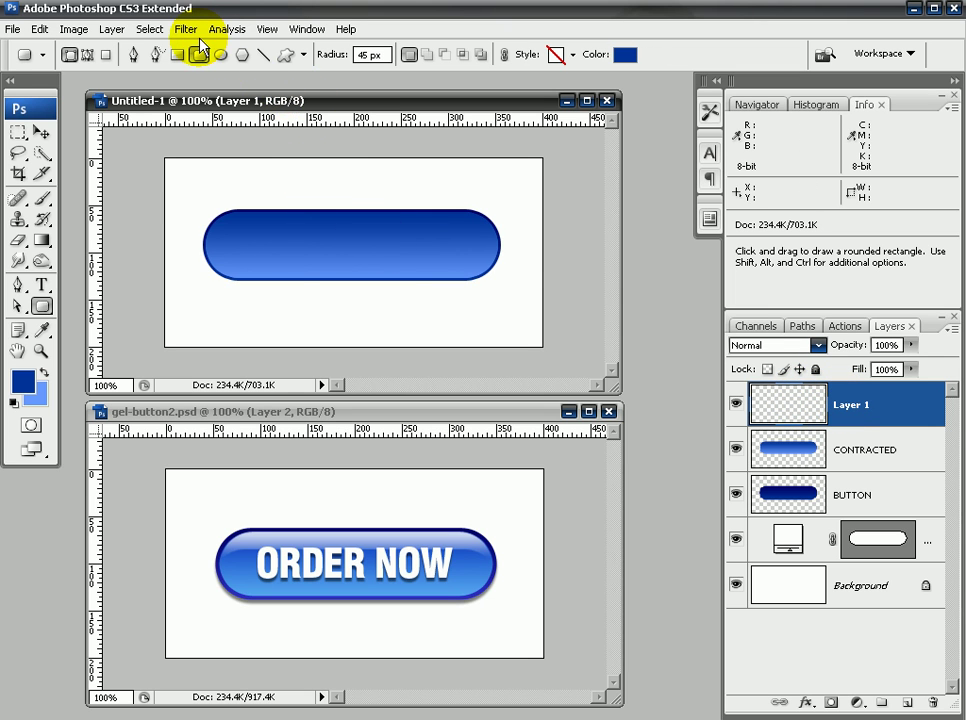
{"action": "left_click", "coordinate": [166, 33]}
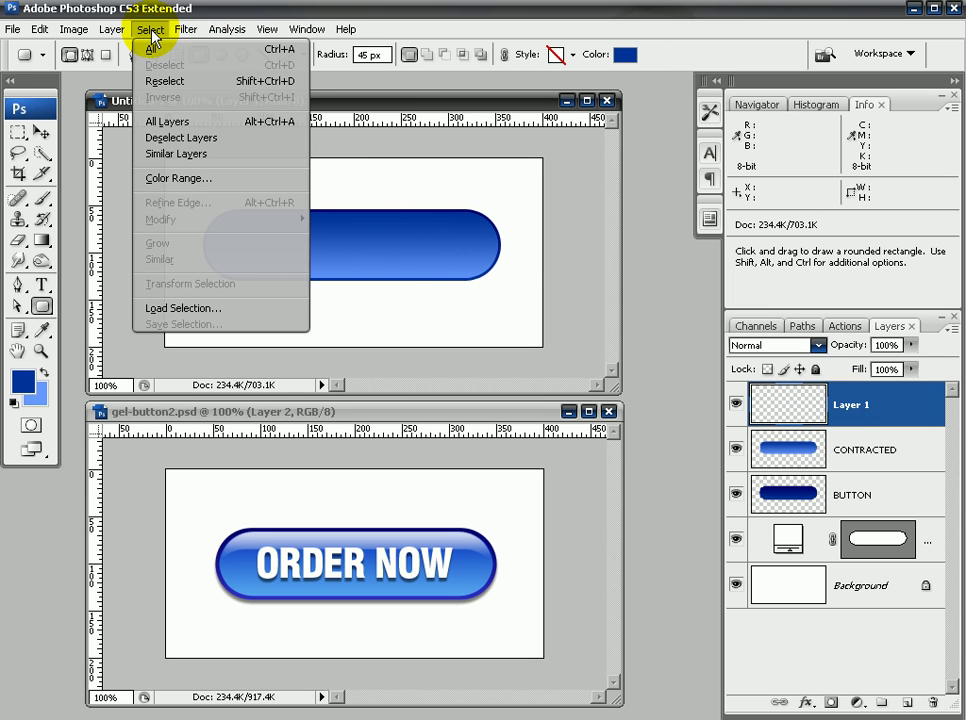
{"action": "left_click", "coordinate": [200, 318]}
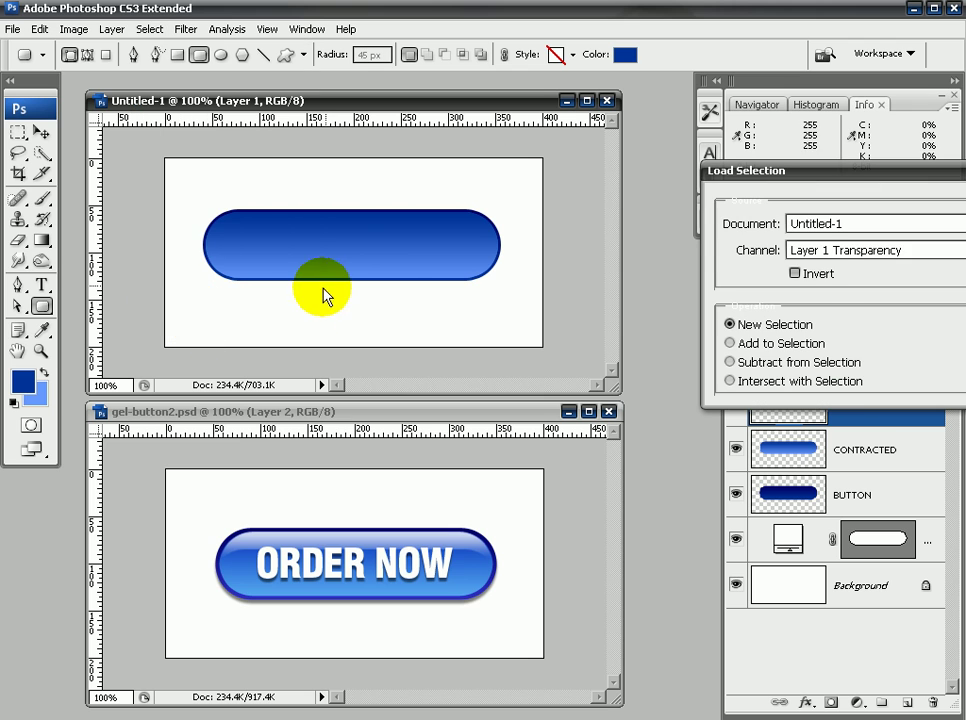
{"action": "left_click", "coordinate": [912, 250]}
{"action": "left_click", "coordinate": [884, 299]}
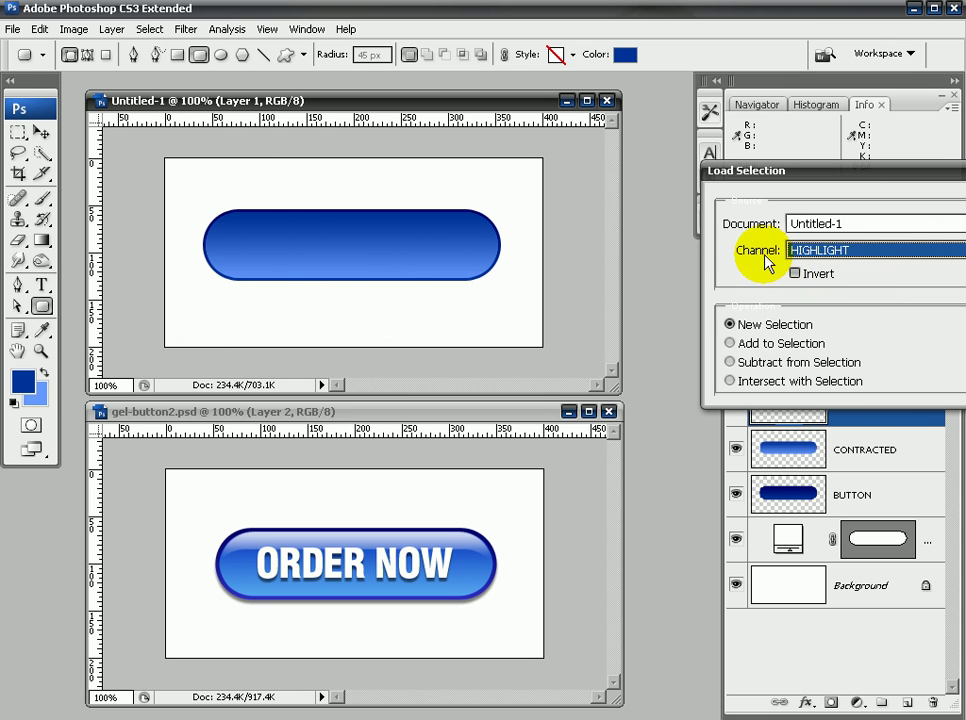
{"action": "key", "text": "Return"}
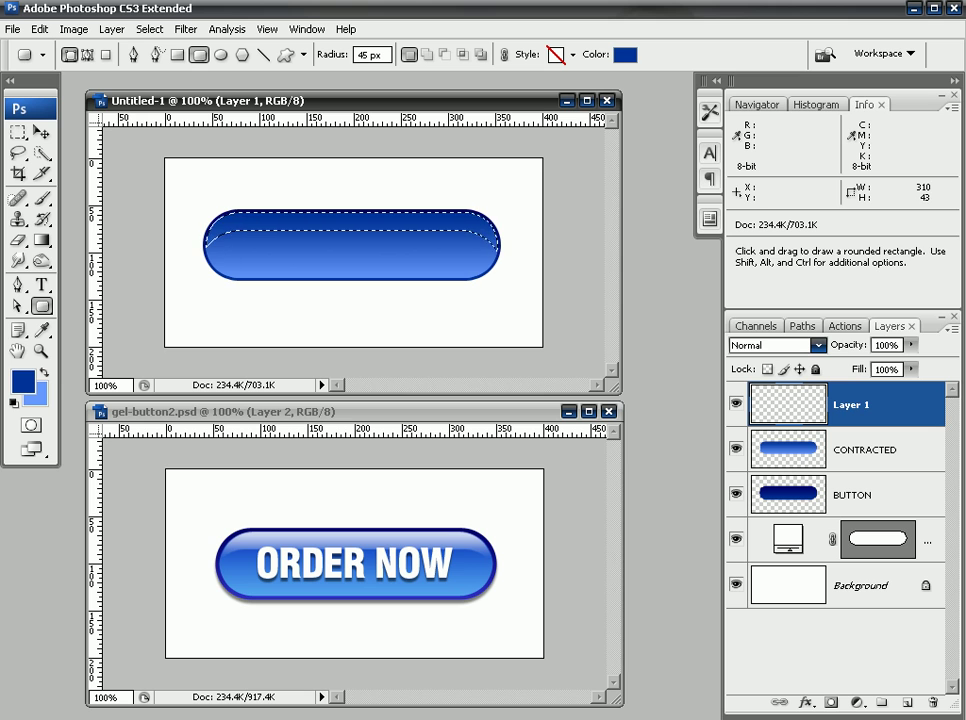
- Check the channel list, deselect with Ctrl+D, and go back to the layer stack
{"action": "left_click", "coordinate": [756, 326]}
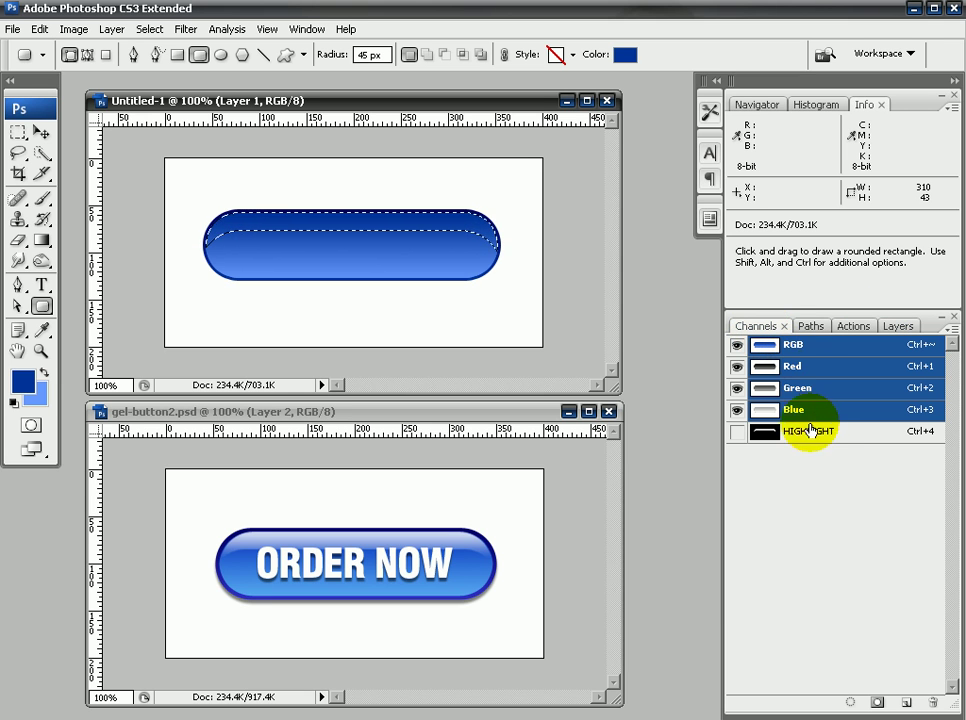
{"action": "key", "text": "ctrl"}
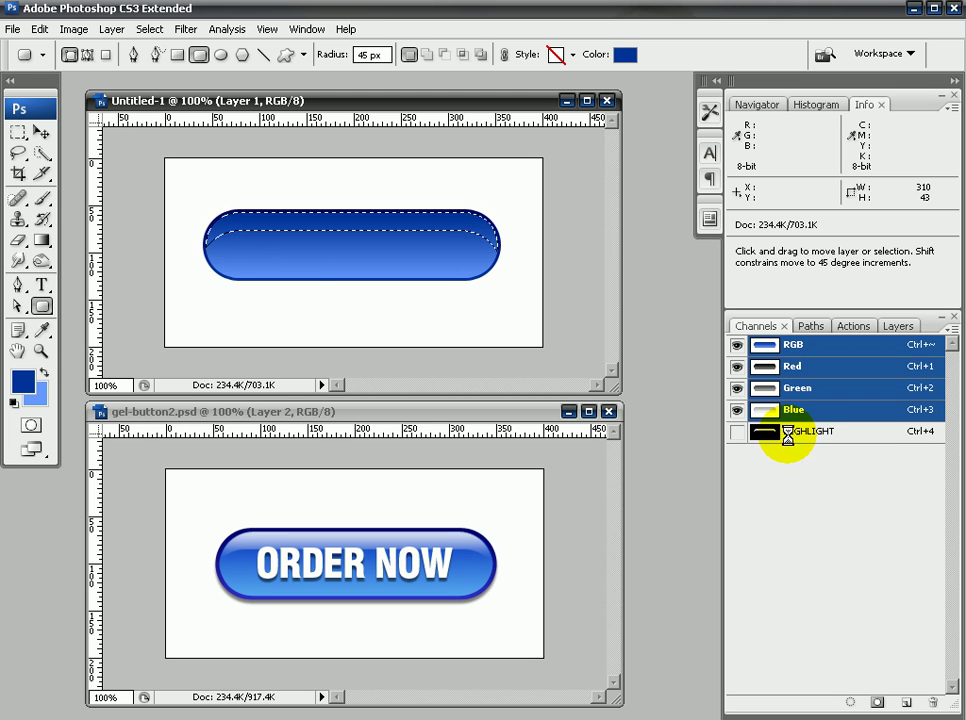
{"action": "key", "text": "ctrl+d"}
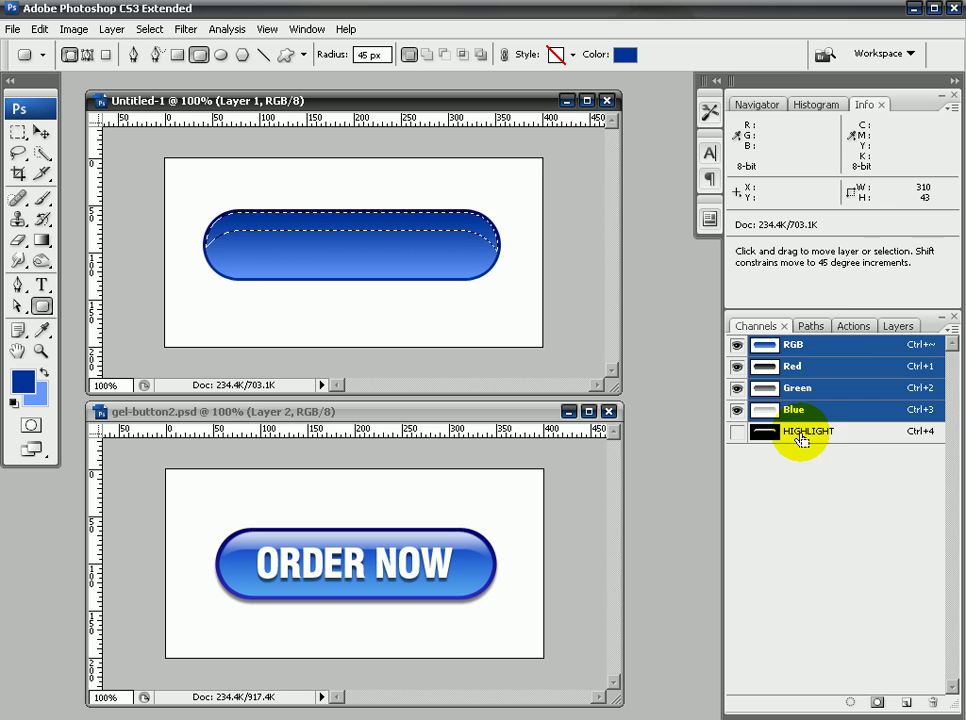
{"action": "left_click", "coordinate": [899, 327]}
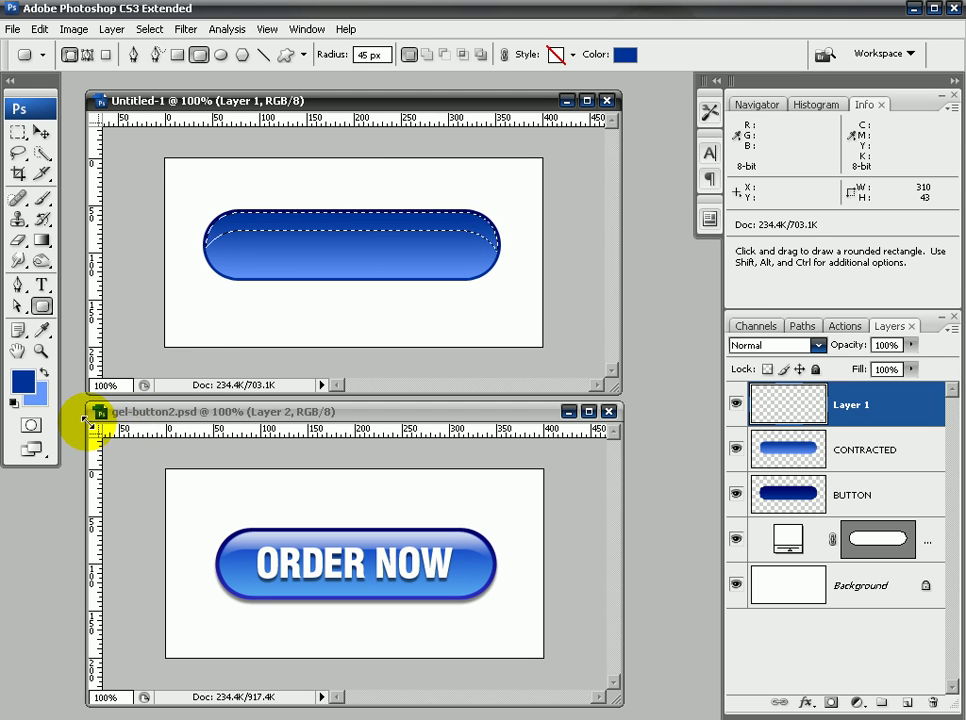
- Make white the foreground colour and choose the foreground-to-transparent gradient preset
{"action": "left_click", "coordinate": [14, 402]}
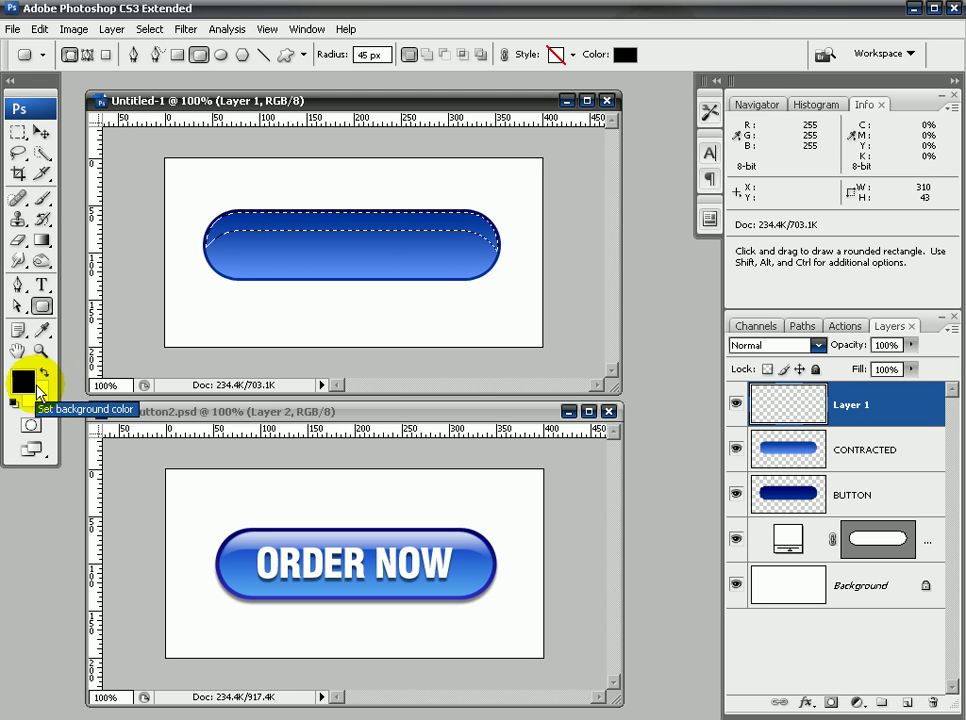
{"action": "key", "text": "x"}
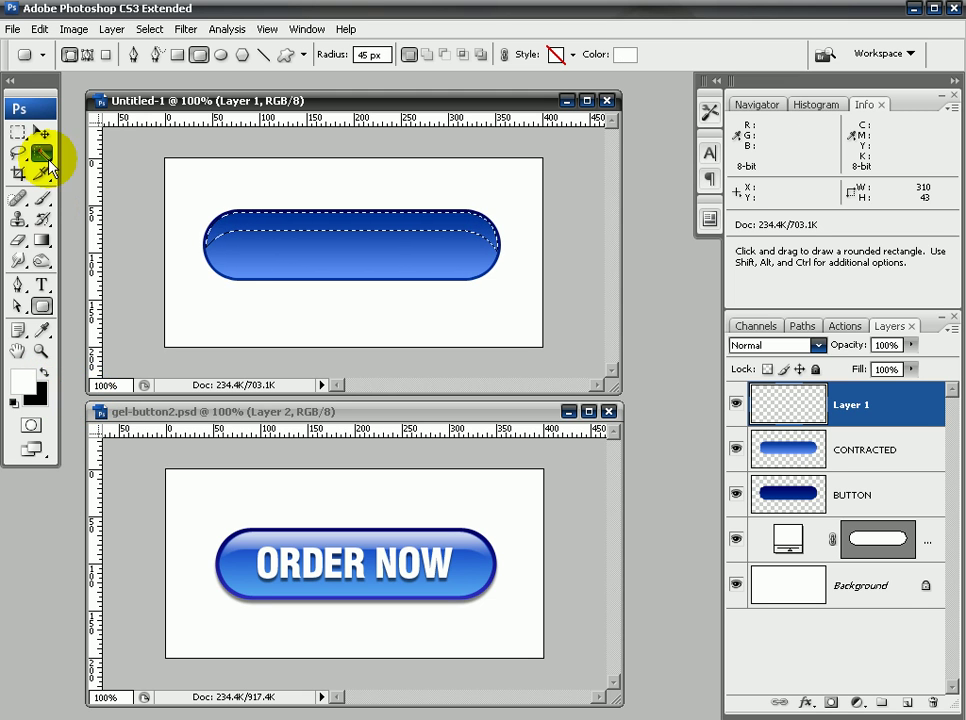
{"action": "left_click", "coordinate": [41, 242]}
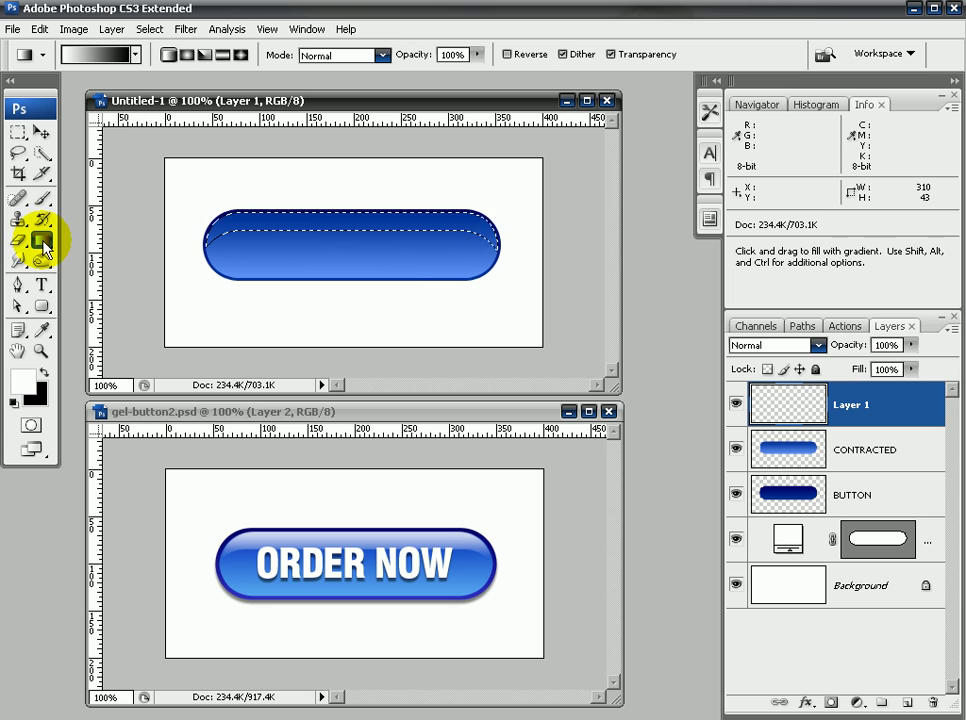
{"action": "left_click", "coordinate": [136, 54]}
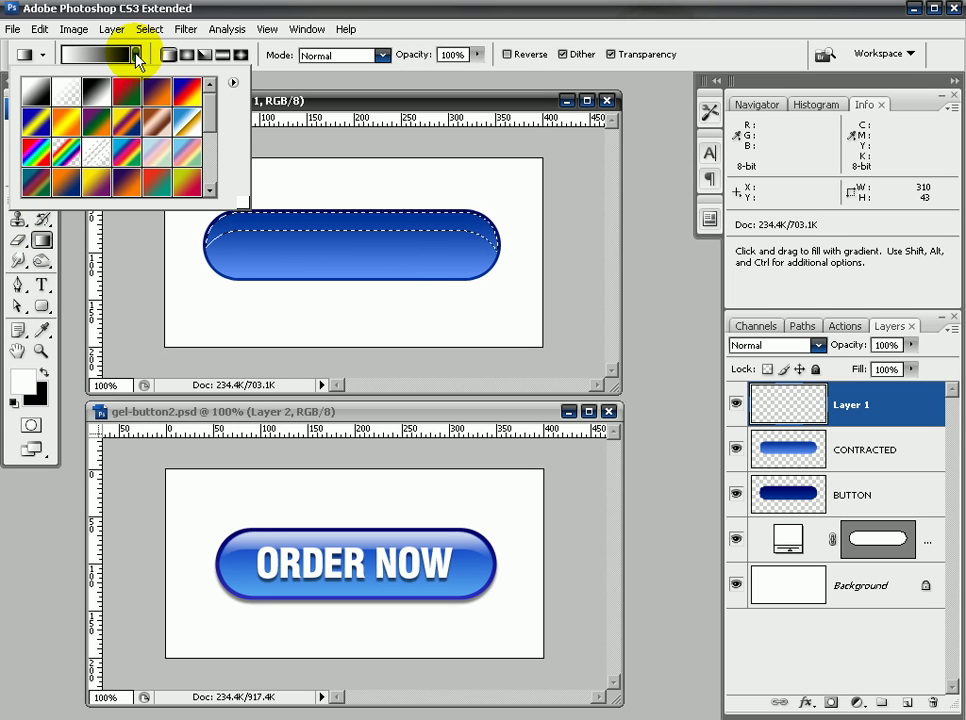
{"action": "double_click", "coordinate": [66, 92]}
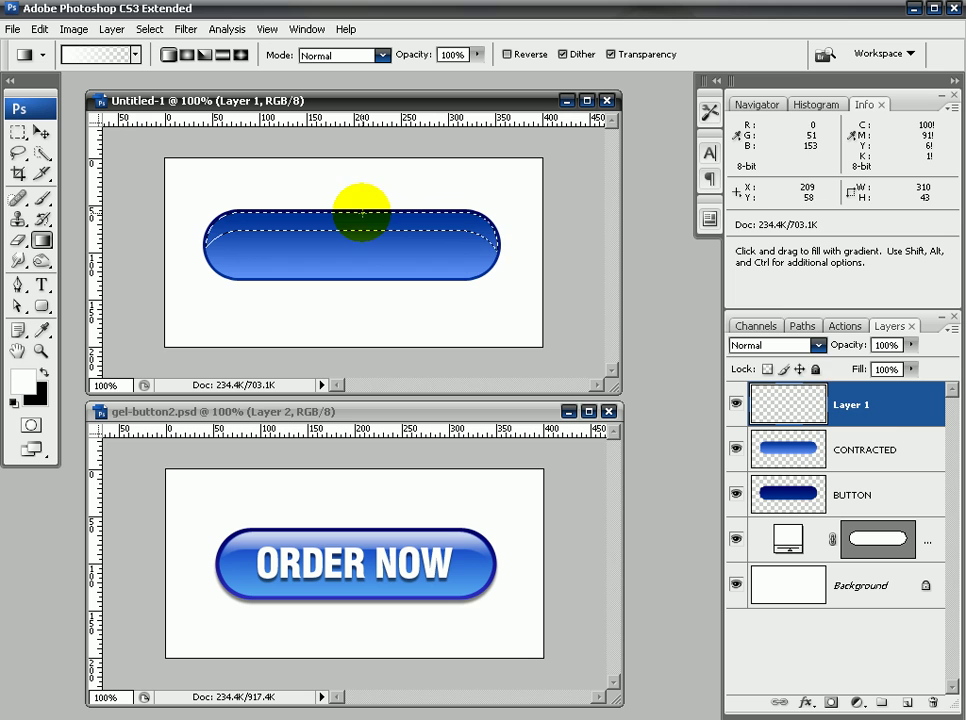
- Rename Layer 1 to HIGHLIGHT, fill the top selection with a white fade, and set 80% opacity
{"action": "double_click", "coordinate": [860, 403]}
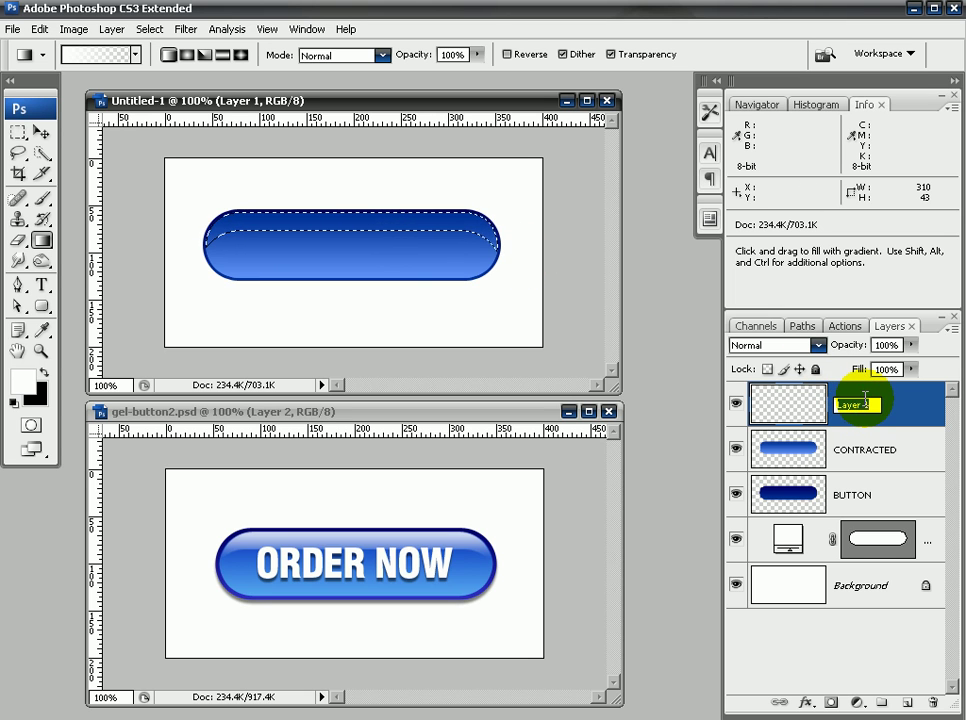
{"action": "type", "text": "HIGHLIGHT"}
{"action": "key", "text": "Return"}
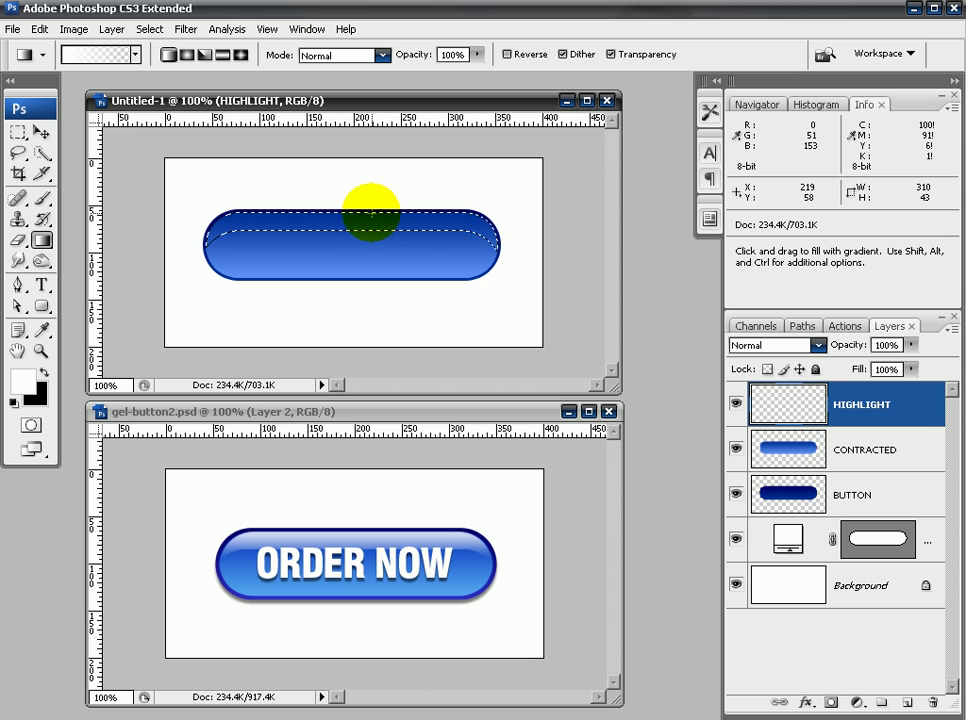
{"action": "left_click_drag", "start_coordinate": [371, 212], "coordinate": [375, 244]}
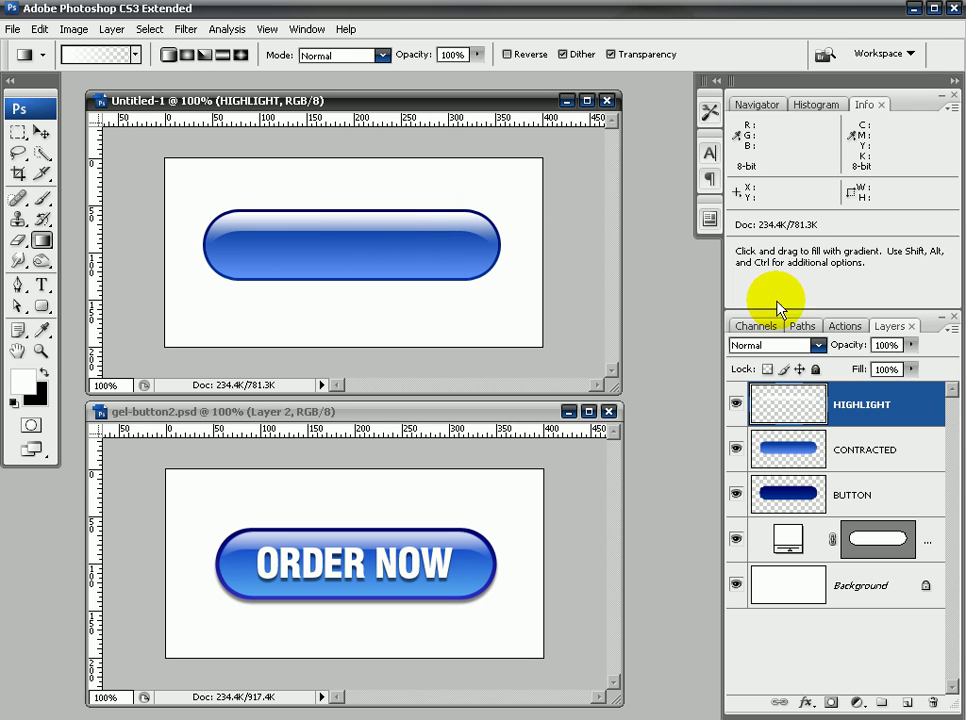
{"action": "left_click_drag", "start_coordinate": [848, 347], "coordinate": [833, 349]}
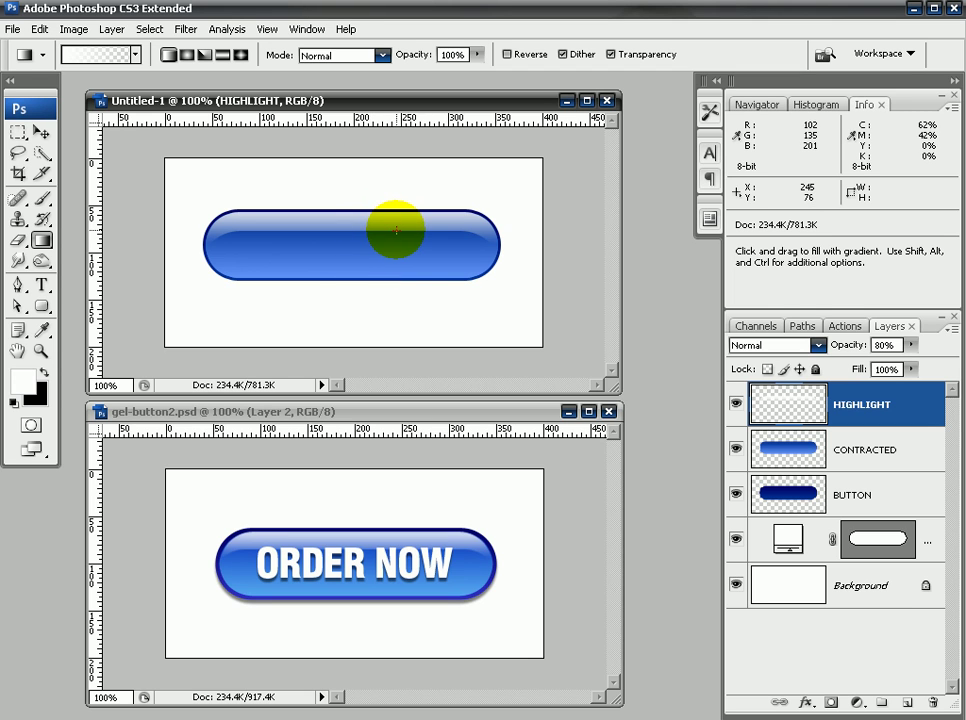
- Add white ORDER NOW text on the button in the Black Condensed font style
{"action": "left_click", "coordinate": [41, 288]}
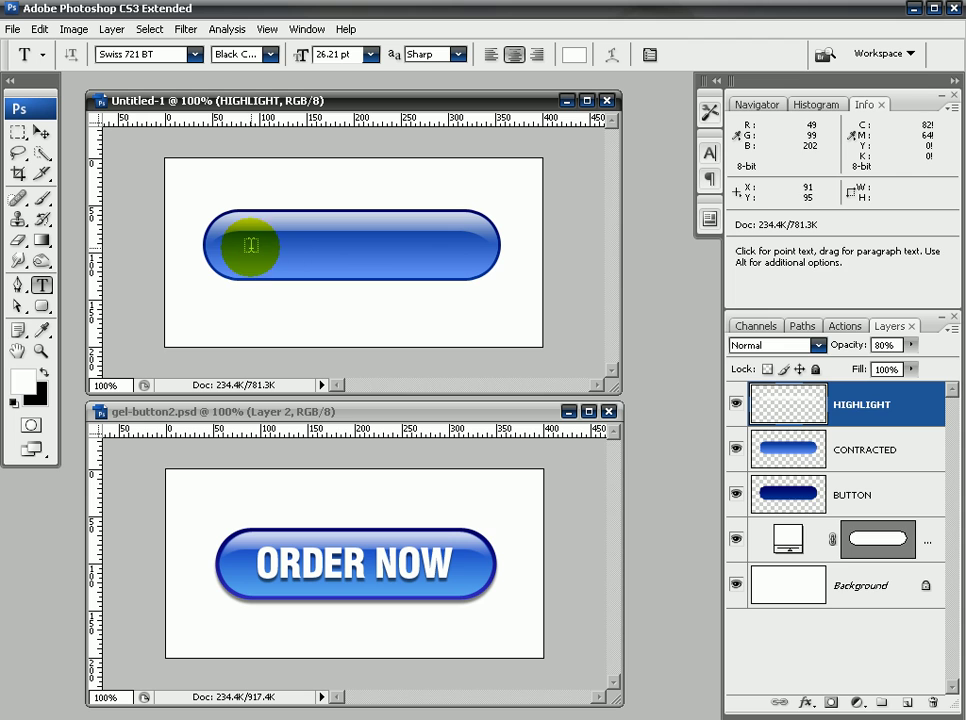
{"action": "left_click", "coordinate": [248, 255]}
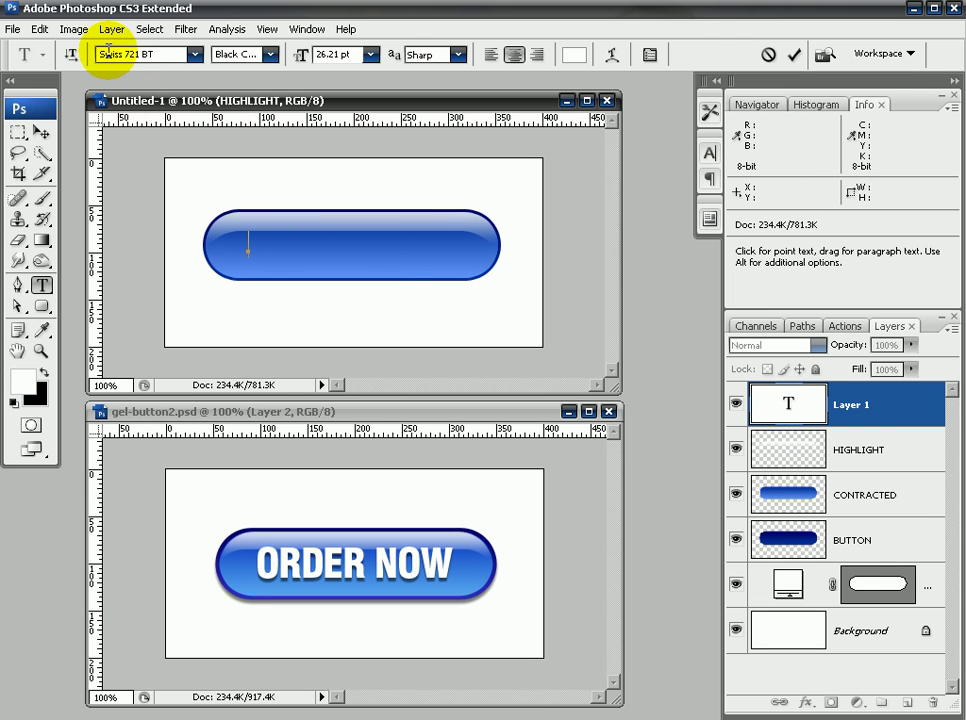
{"action": "left_click", "coordinate": [270, 55]}
{"action": "left_click", "coordinate": [274, 193]}
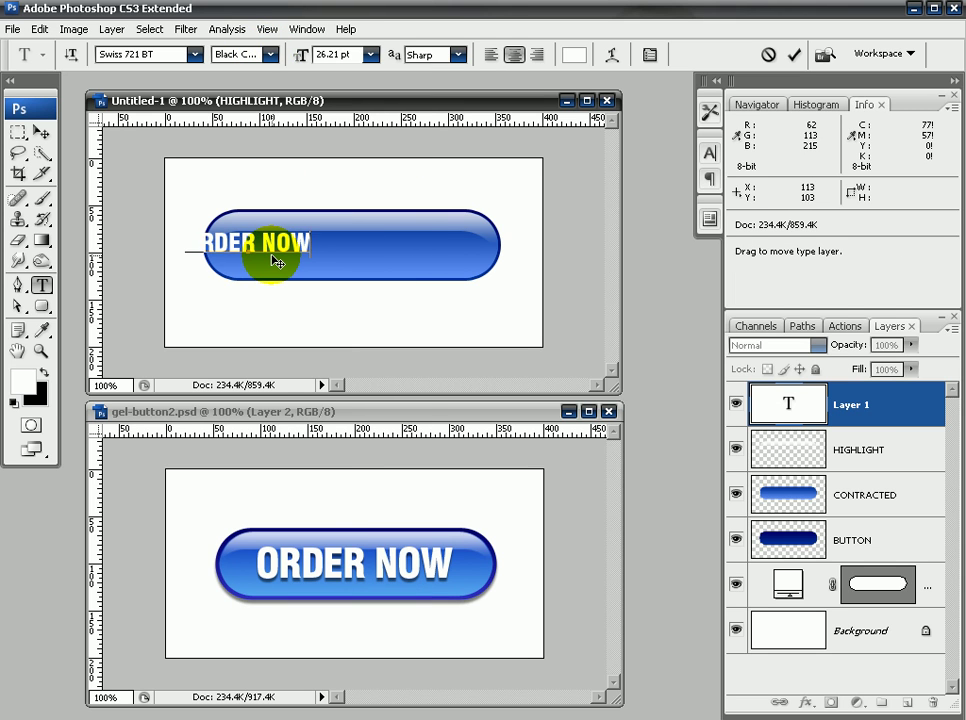
- Centre the ORDER NOW text on the button and scale it up to about 159%
{"action": "left_click", "coordinate": [41, 132]}
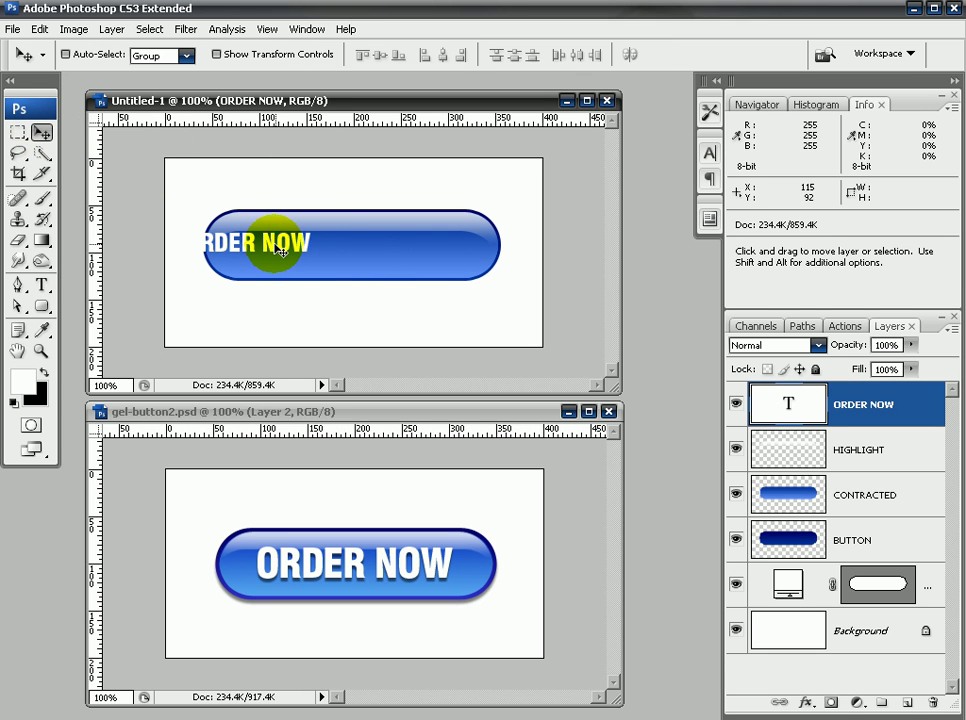
{"action": "left_click_drag", "start_coordinate": [281, 250], "coordinate": [438, 270]}
{"action": "key", "text": "ctrl+t"}
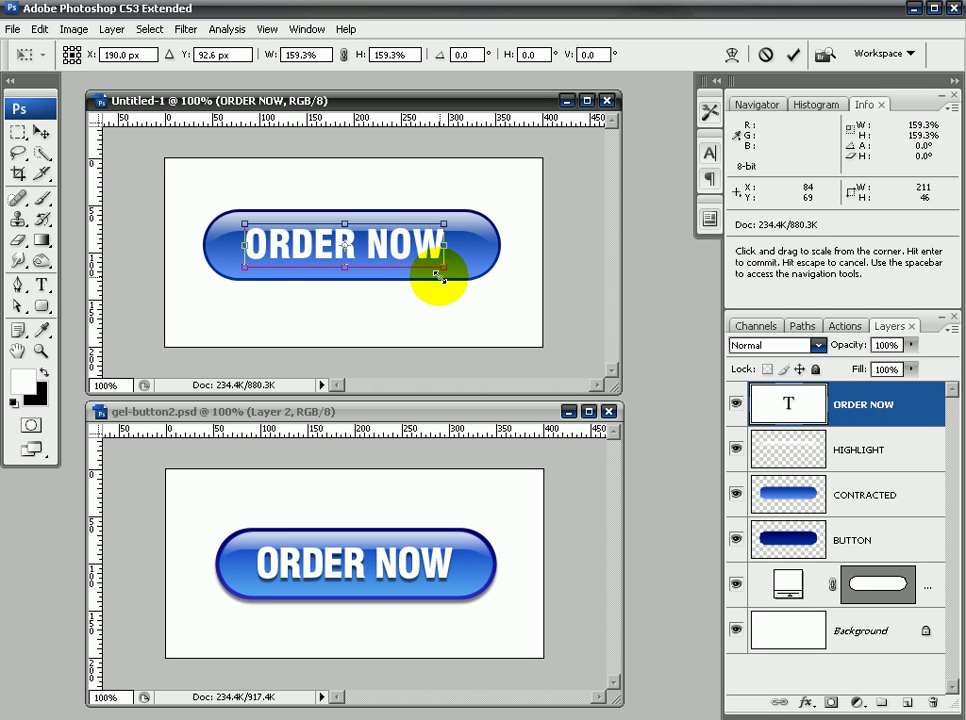
{"action": "key", "text": "Return"}
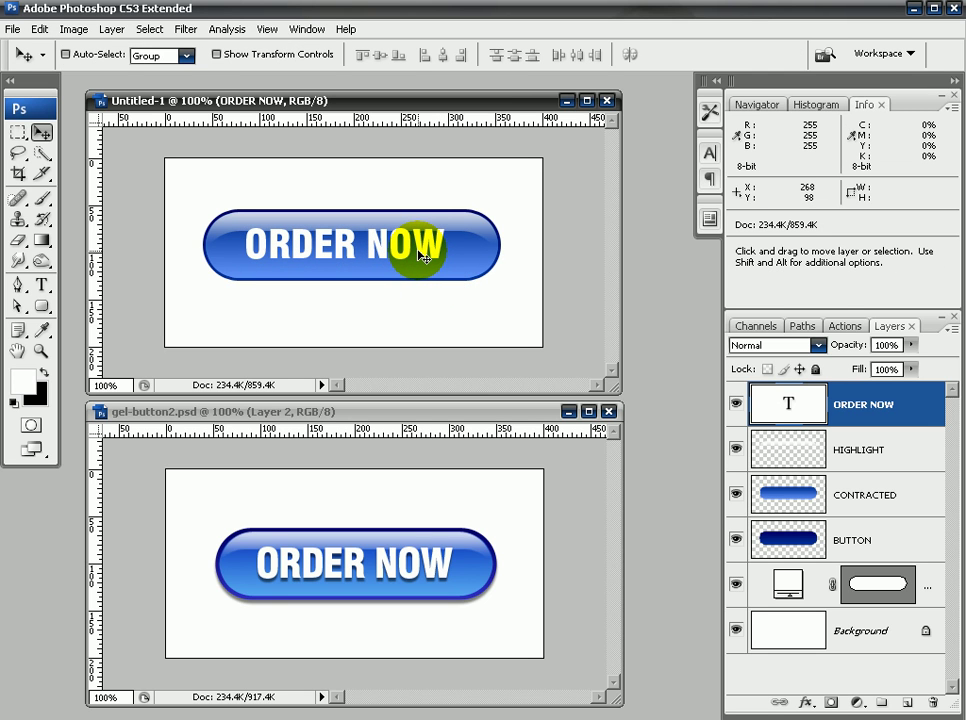
{"action": "key", "text": "Right"}
{"action": "key", "text": "Right"}
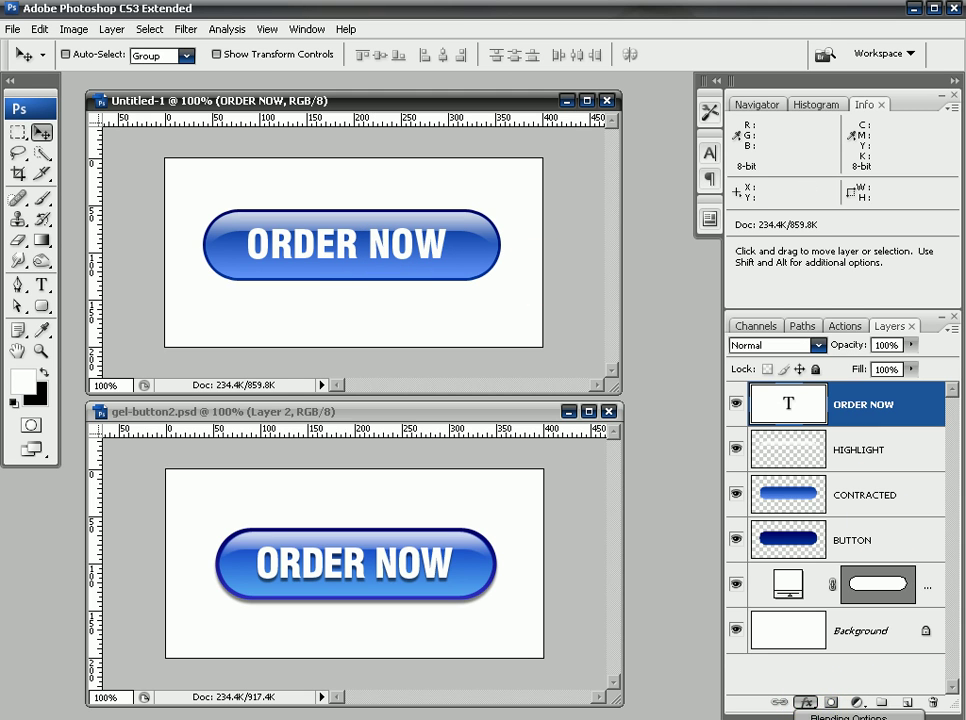
- Give ORDER NOW a drop shadow at 90° angle, 3 px distance and 2 px size
{"action": "double_click", "coordinate": [783, 407]}
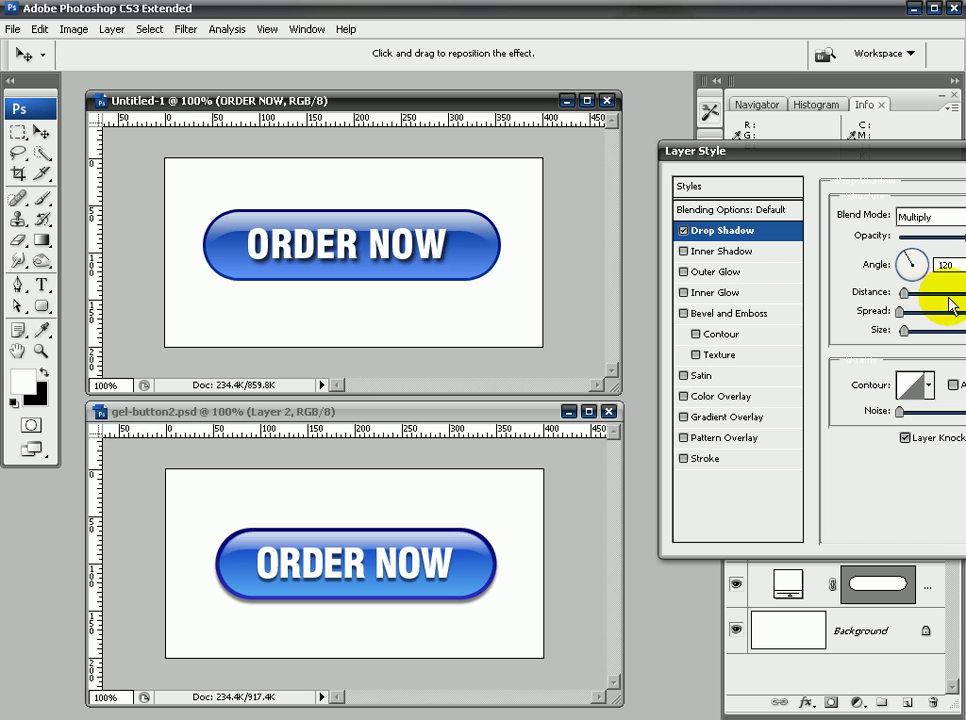
{"action": "double_click", "coordinate": [946, 265]}
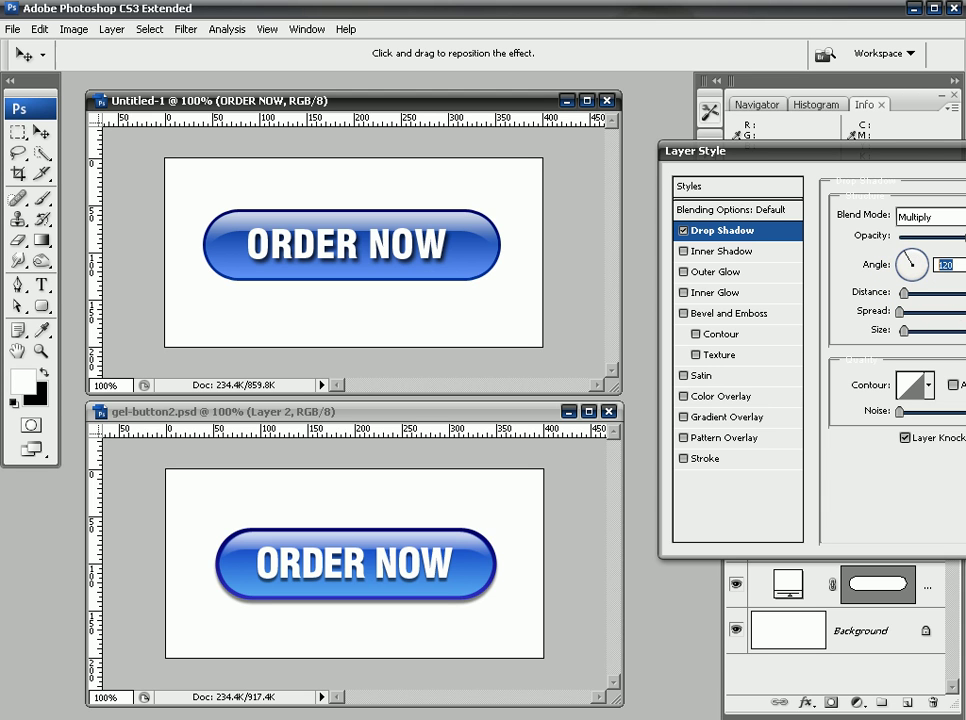
{"action": "left_click_drag", "start_coordinate": [873, 157], "coordinate": [343, 150]}
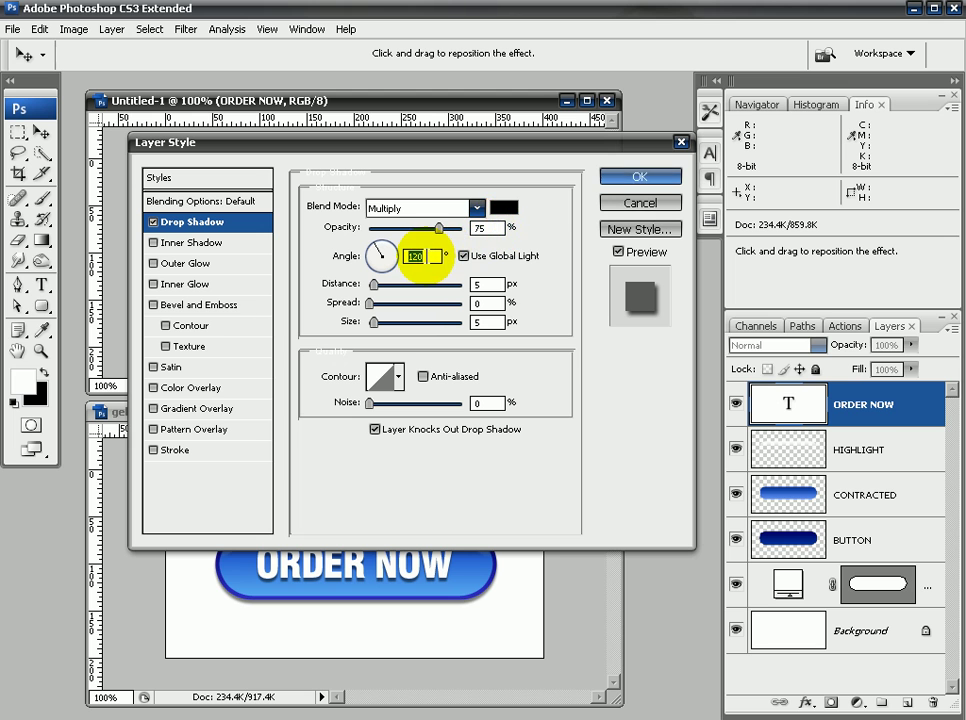
{"action": "type", "text": "90"}
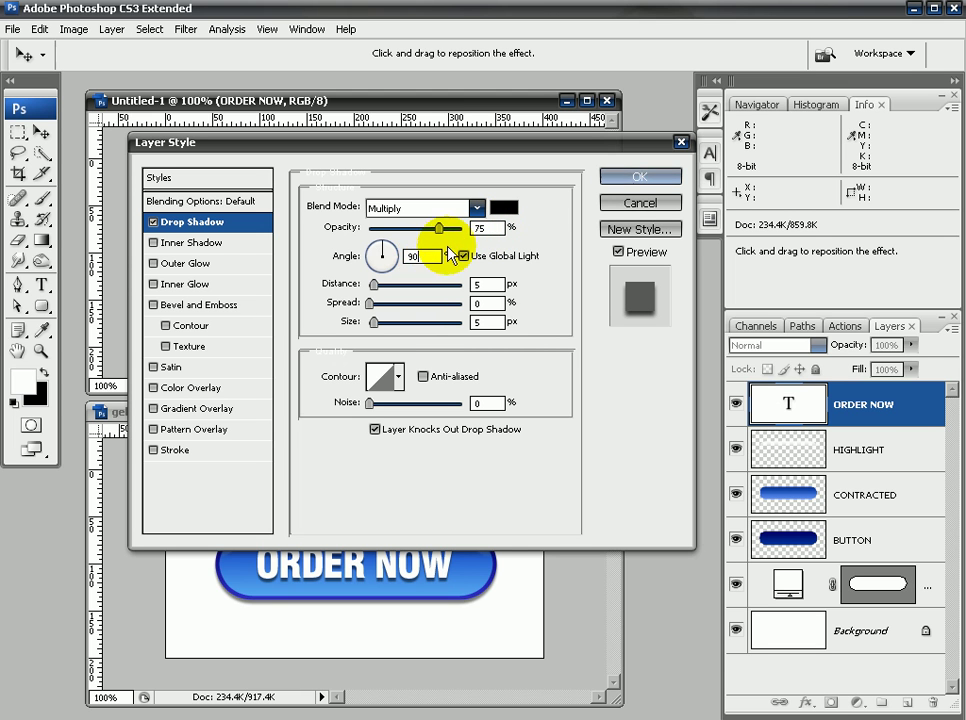
{"action": "left_click_drag", "start_coordinate": [455, 142], "coordinate": [514, 307]}
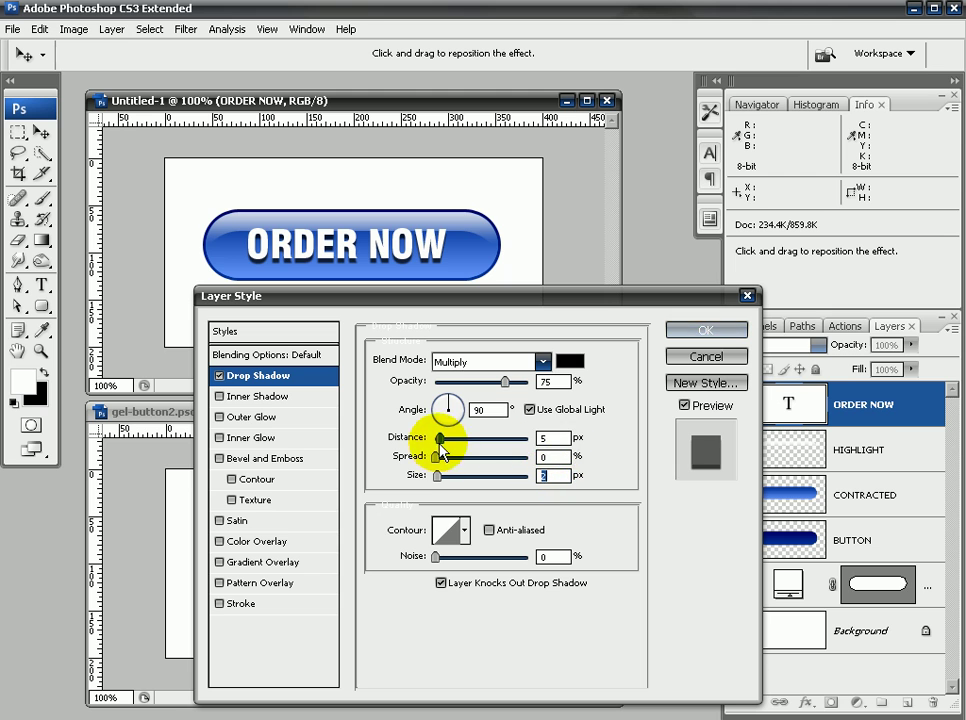
{"action": "key", "text": "shift+Tab"}
{"action": "key", "text": "shift+Tab"}
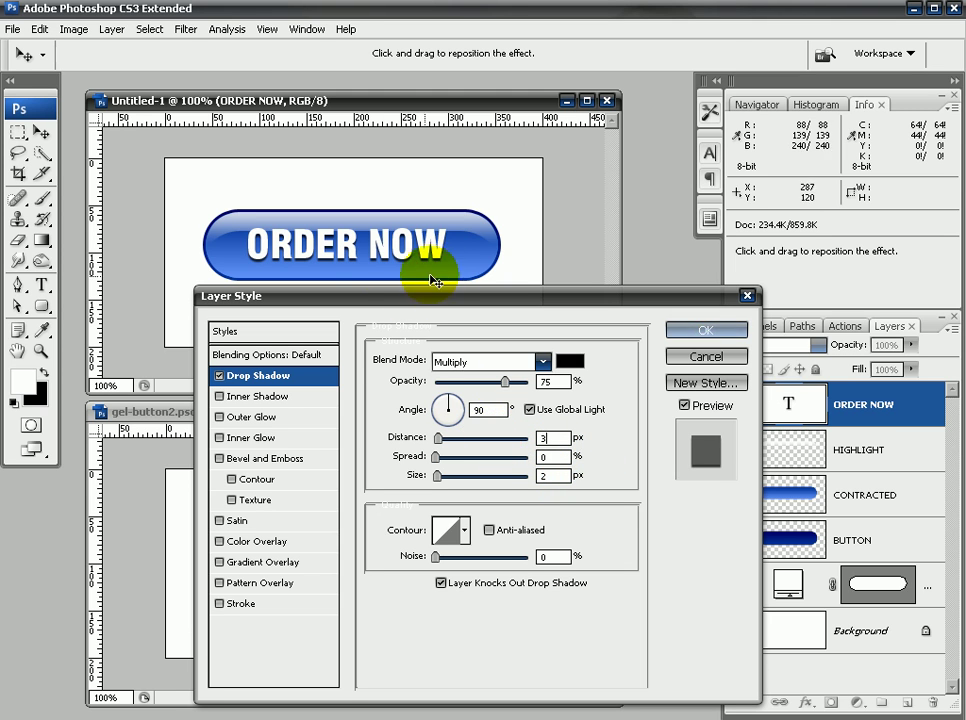
{"action": "left_click", "coordinate": [711, 341]}
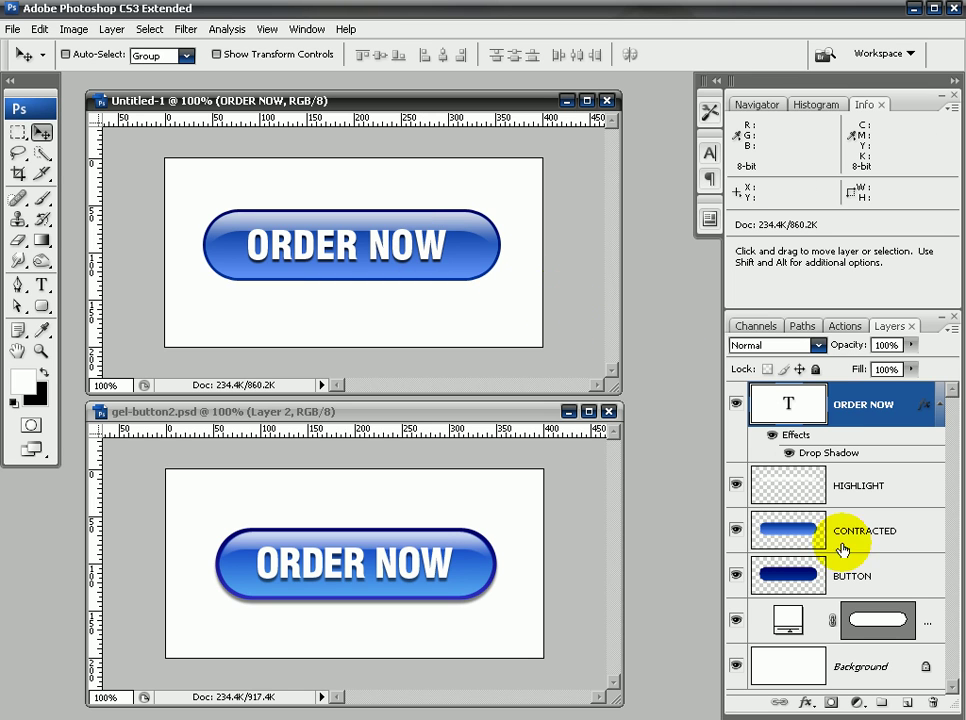
- Select the BUTTON layer and float the Layers panel as a smaller separate window
{"action": "left_click", "coordinate": [800, 574]}
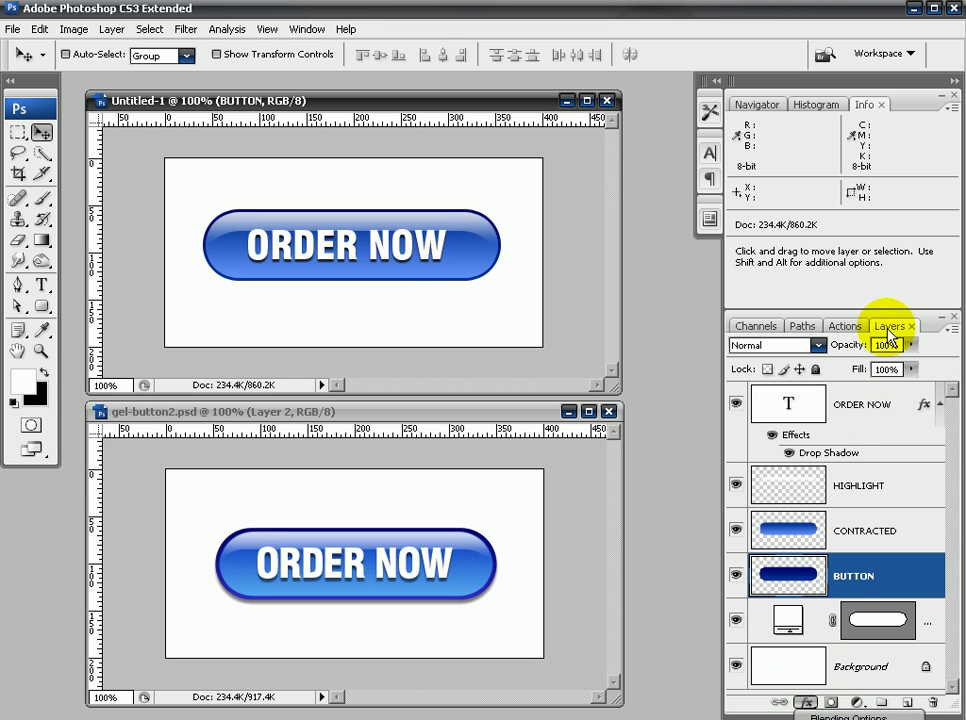
{"action": "left_click_drag", "start_coordinate": [893, 328], "coordinate": [545, 205]}
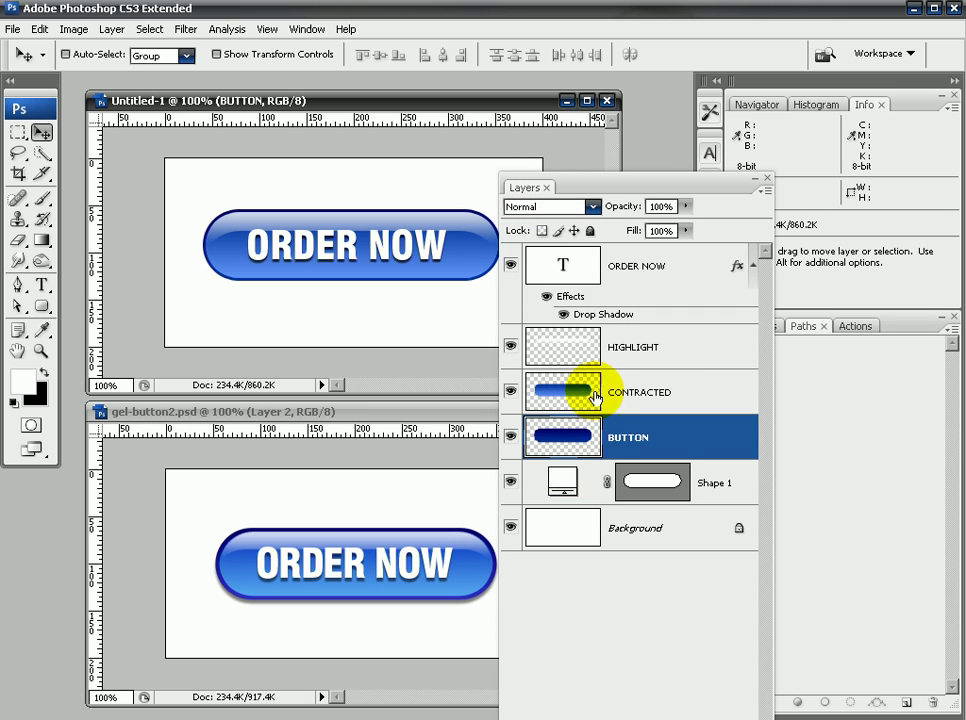
{"action": "left_click_drag", "start_coordinate": [644, 168], "coordinate": [463, 35]}
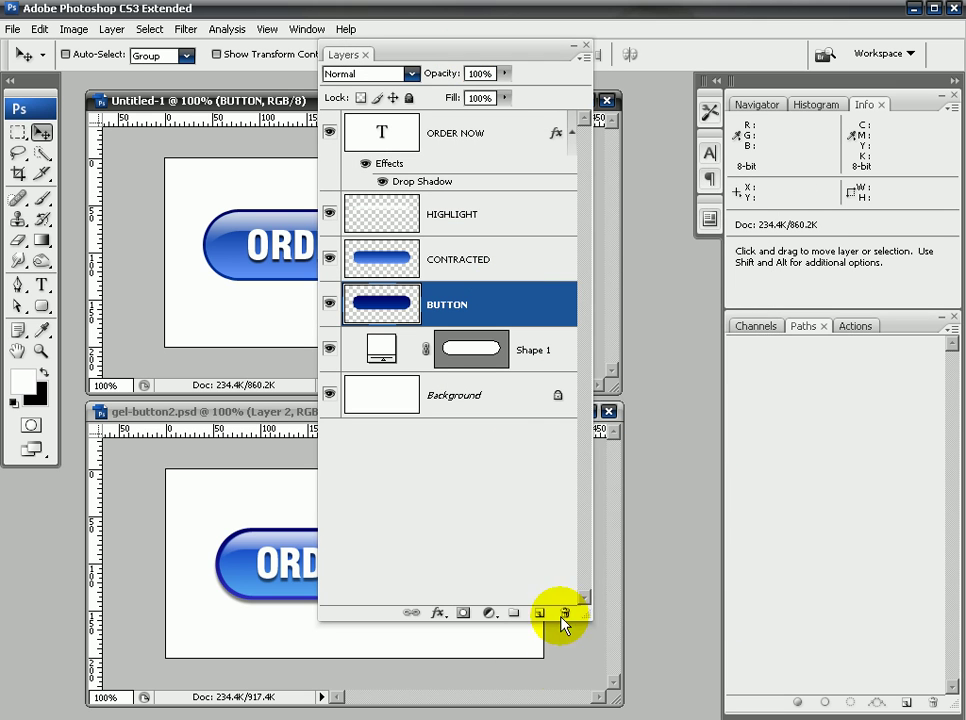
{"action": "left_click_drag", "start_coordinate": [595, 622], "coordinate": [548, 427]}
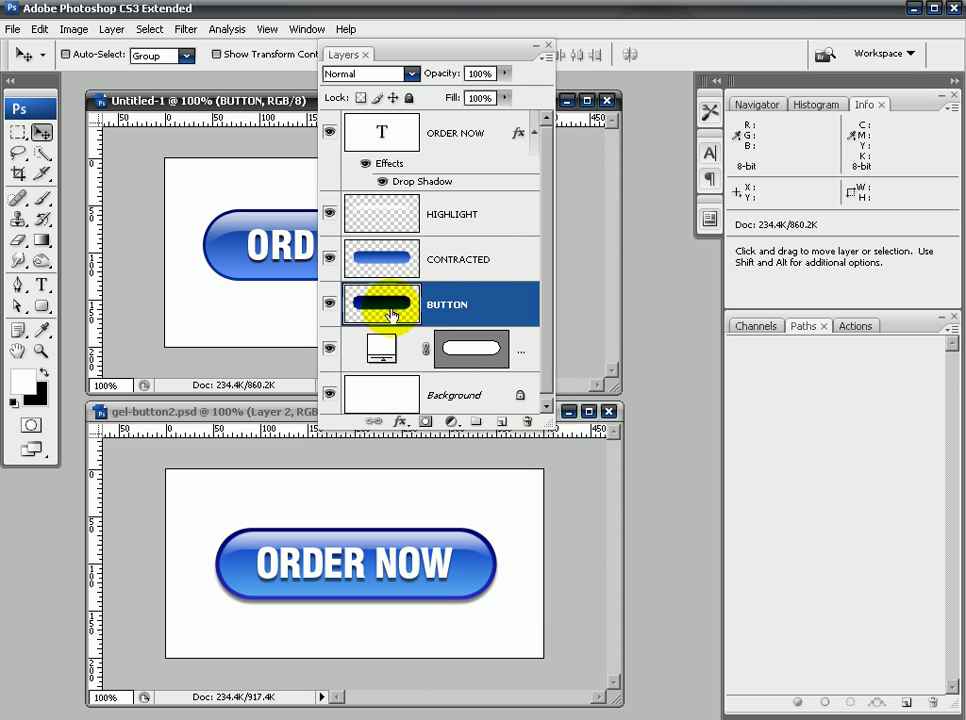
- Add a 50% opacity drop shadow to the BUTTON layer, then re-dock the Layers panel
{"action": "left_click", "coordinate": [399, 422]}
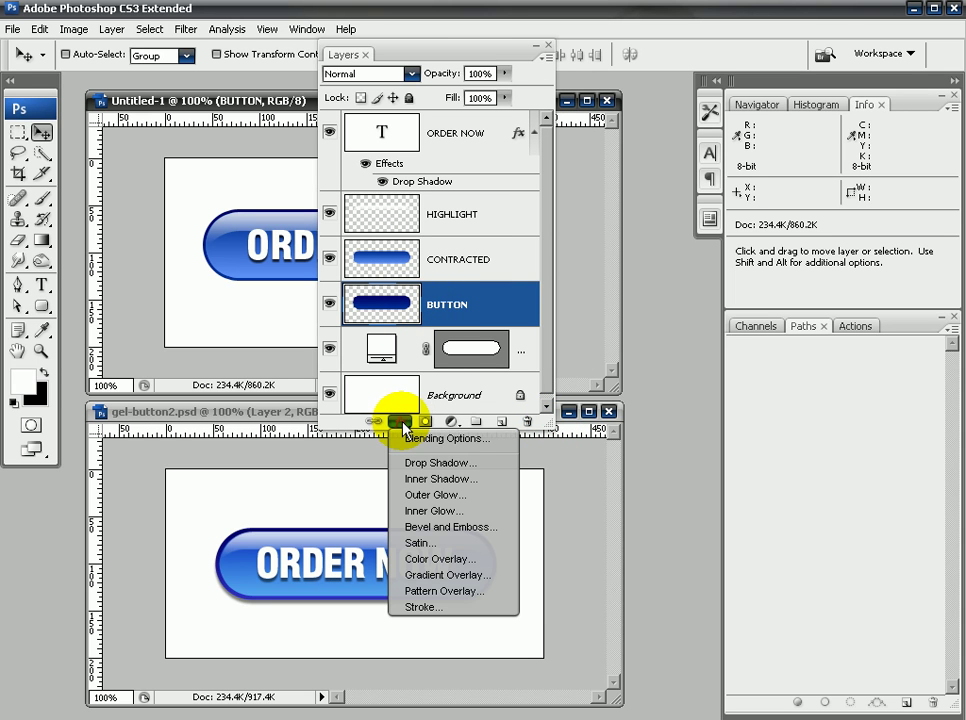
{"action": "left_click", "coordinate": [412, 462]}
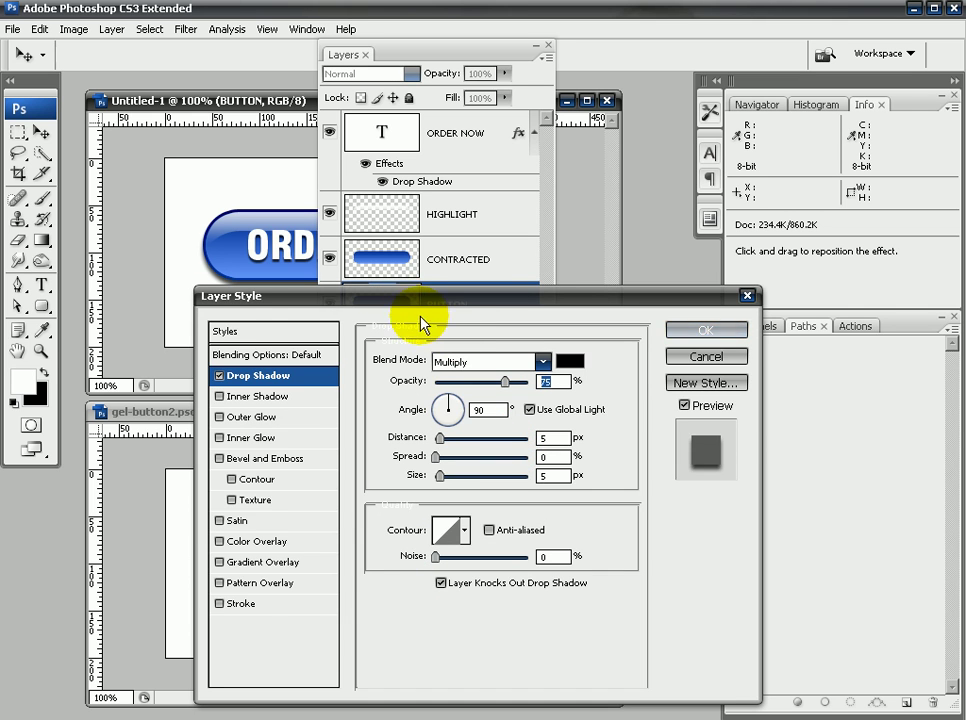
{"action": "left_click_drag", "start_coordinate": [425, 314], "coordinate": [610, 355]}
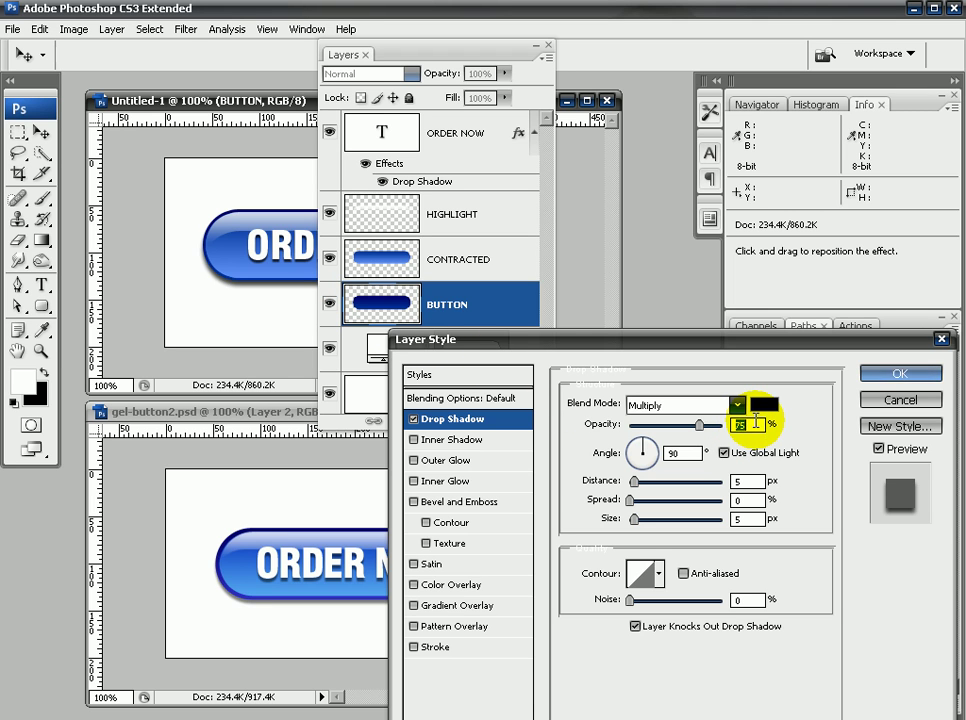
{"action": "type", "text": "50"}
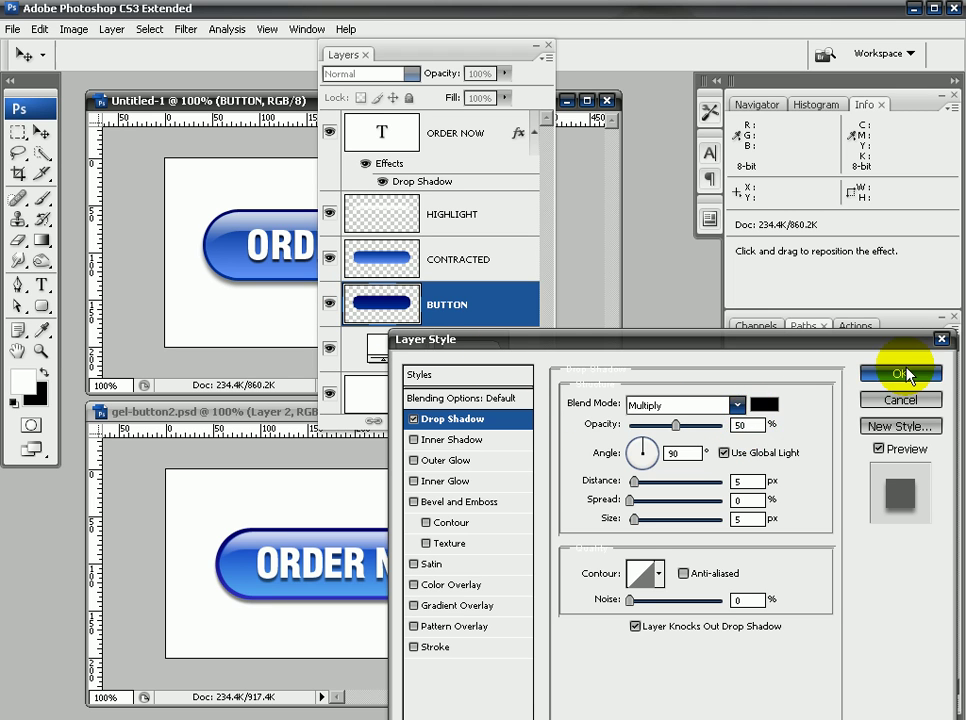
{"action": "left_click", "coordinate": [678, 452]}
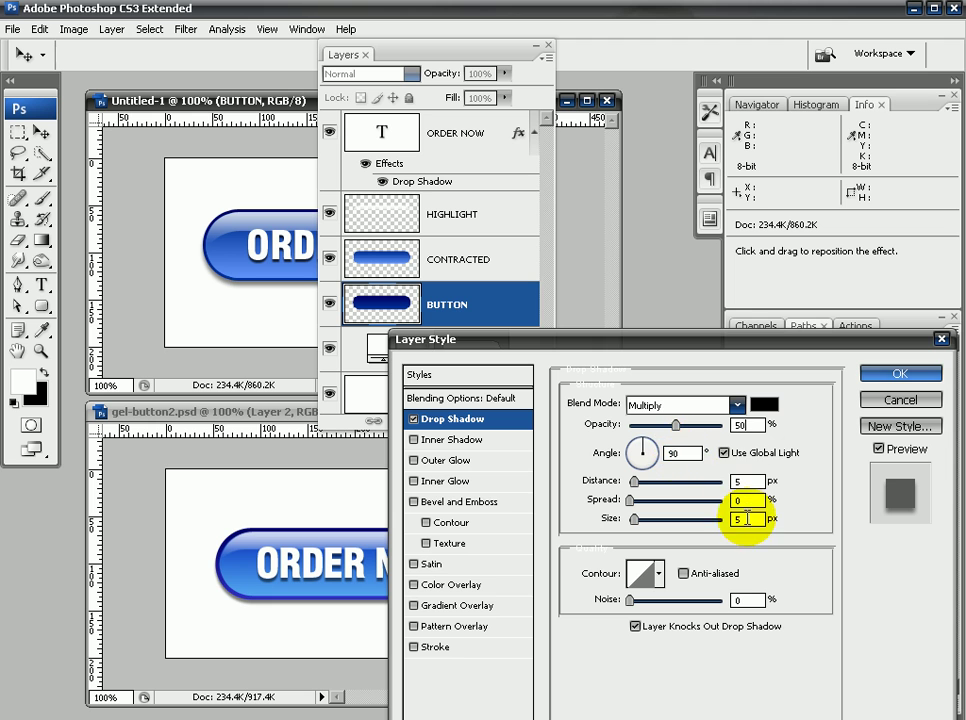
{"action": "left_click", "coordinate": [895, 375]}
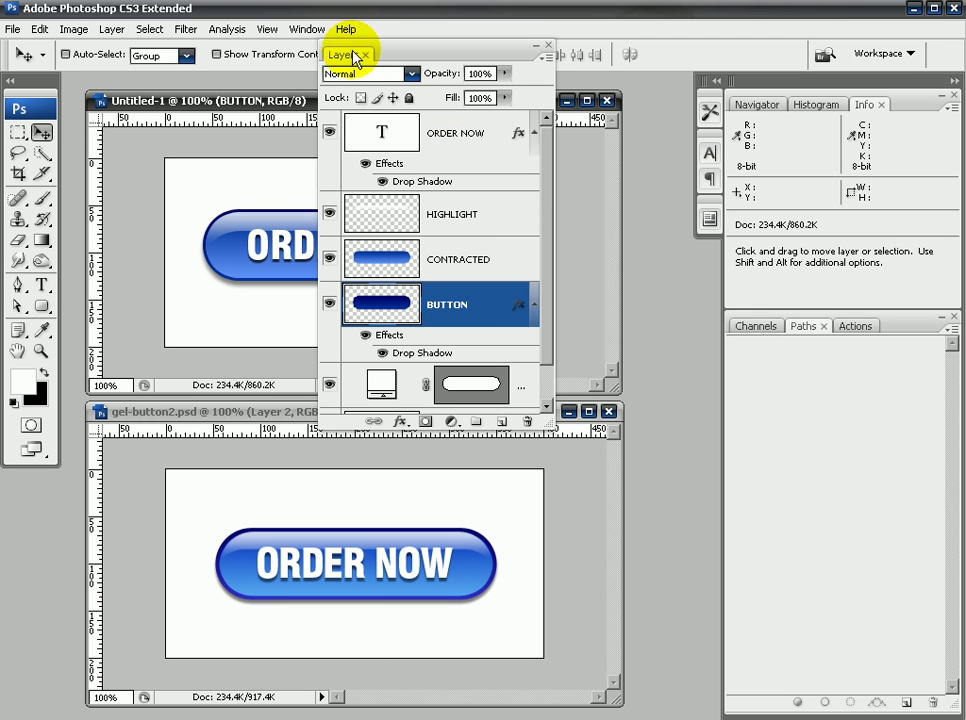
{"action": "left_click_drag", "start_coordinate": [354, 64], "coordinate": [770, 333]}
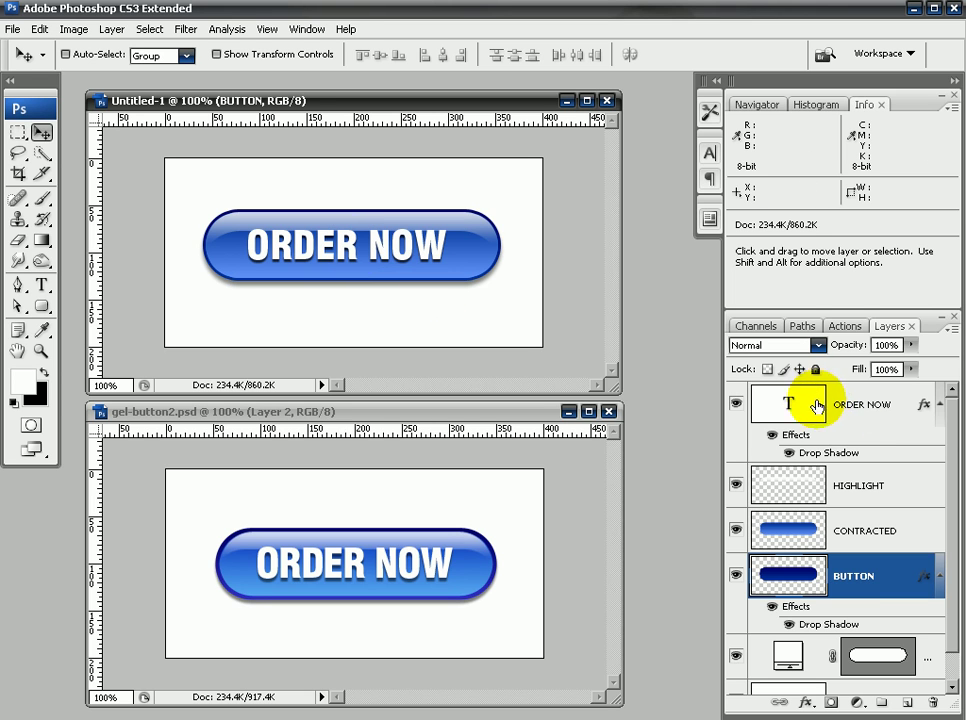
- Group all the button layers and duplicate the group to make a REFLECTION copy
{"action": "left_click", "coordinate": [791, 403]}
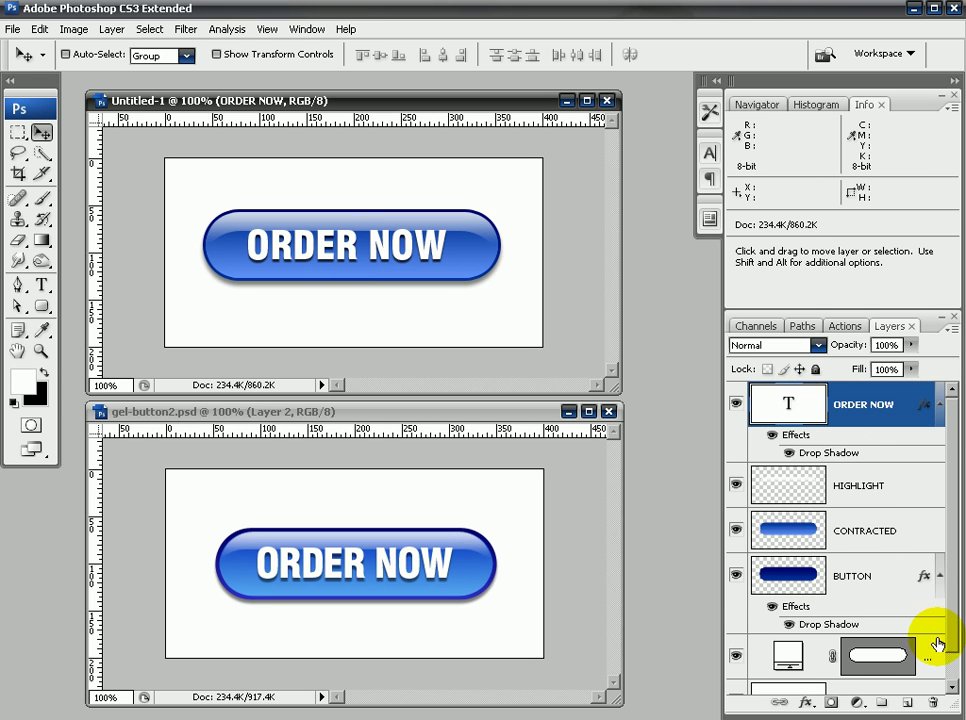
{"action": "scroll", "coordinate": [954, 676], "scroll_direction": "down", "scroll_amount": 1}
{"action": "left_click", "coordinate": [787, 625], "text": "shift"}
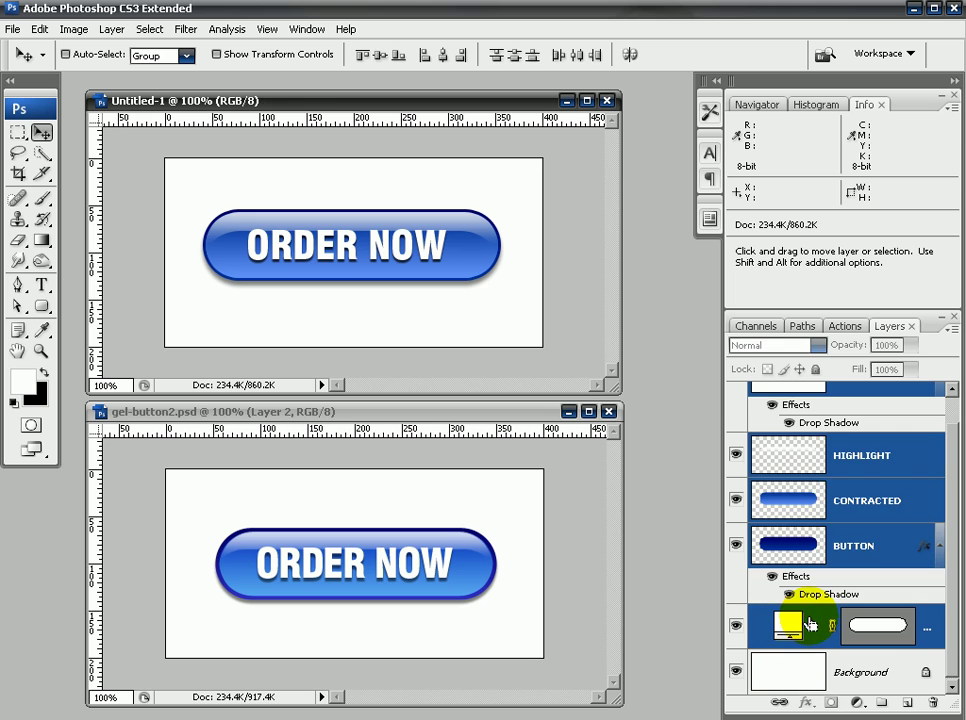
{"action": "key", "text": "ctrl+g"}
{"action": "left_click_drag", "start_coordinate": [817, 395], "coordinate": [906, 701]}
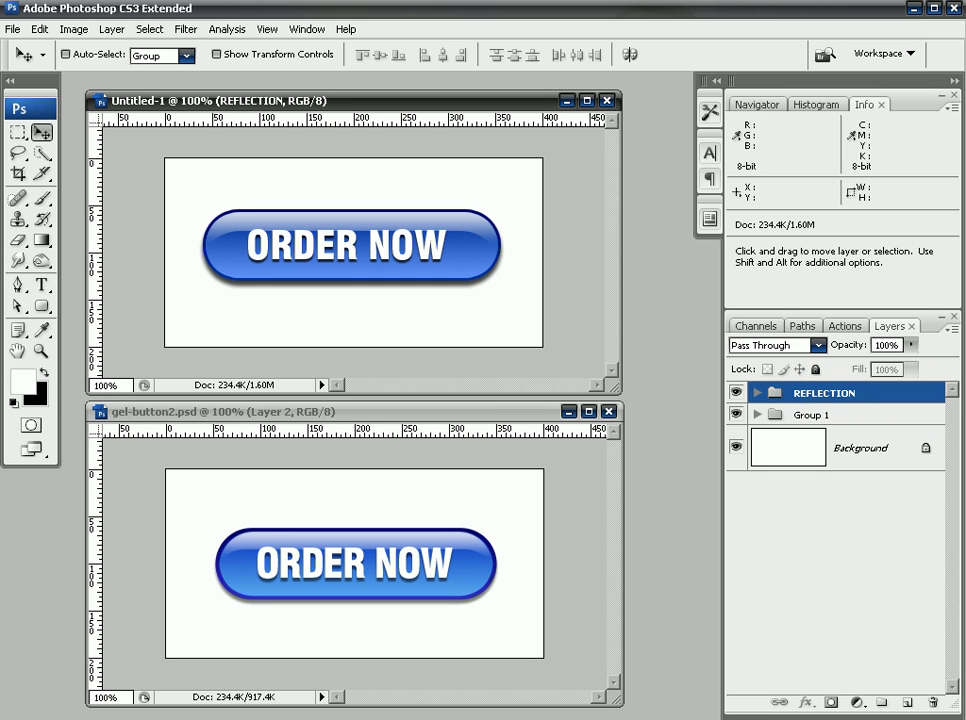
- Flip the REFLECTION copy vertically and move it below the original button
{"action": "left_click", "coordinate": [416, 254]}
{"action": "key", "text": "ctrl+t"}
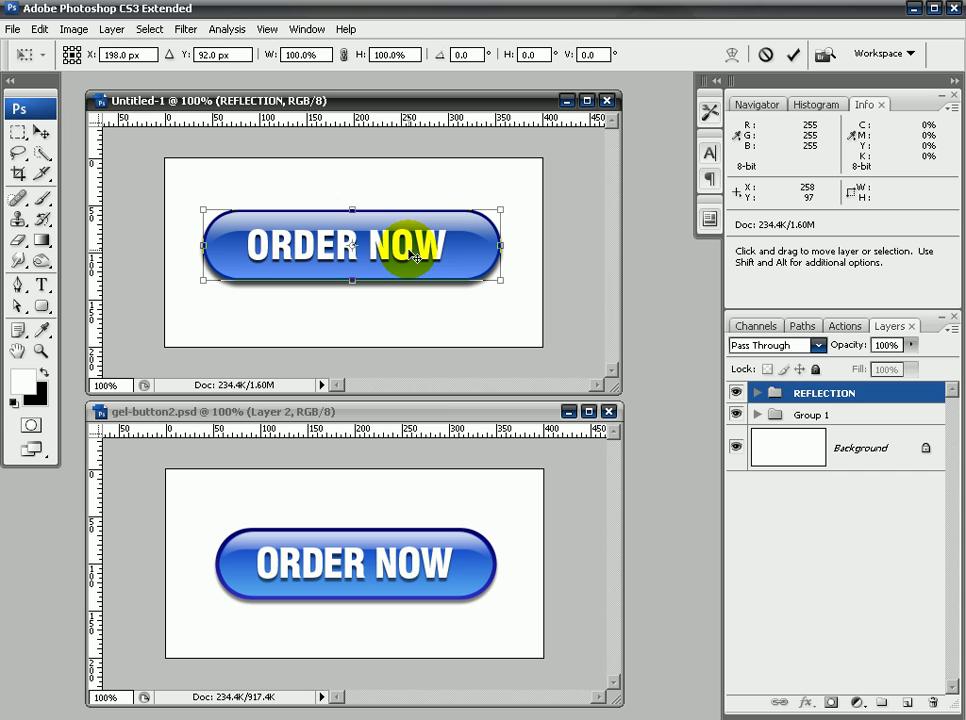
{"action": "right_click", "coordinate": [408, 249]}
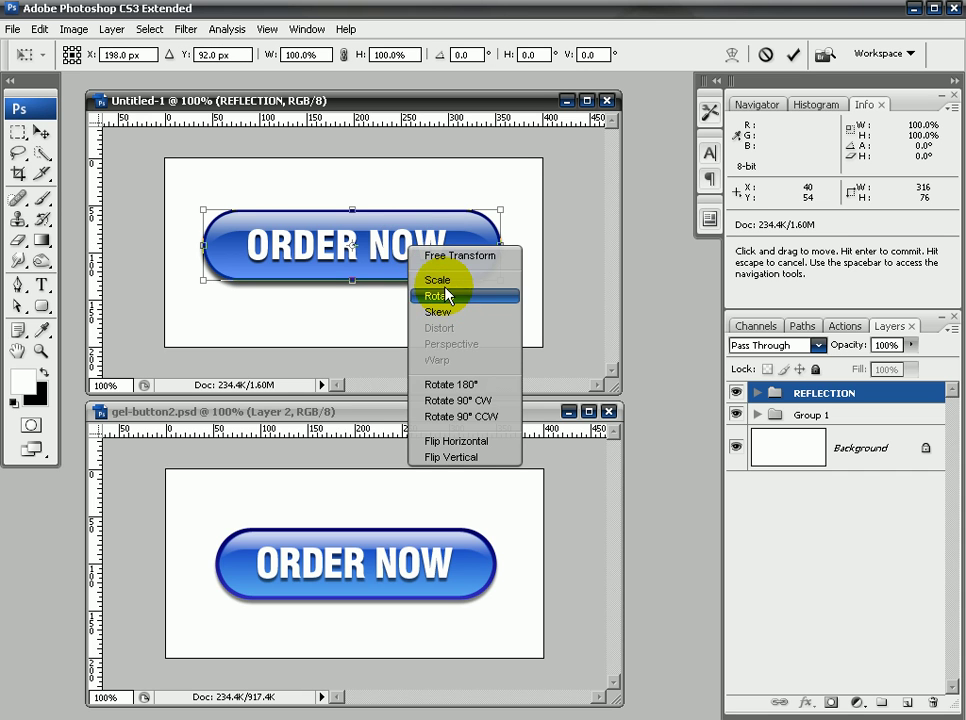
{"action": "left_click", "coordinate": [459, 457]}
{"action": "left_click_drag", "start_coordinate": [431, 256], "coordinate": [428, 310]}
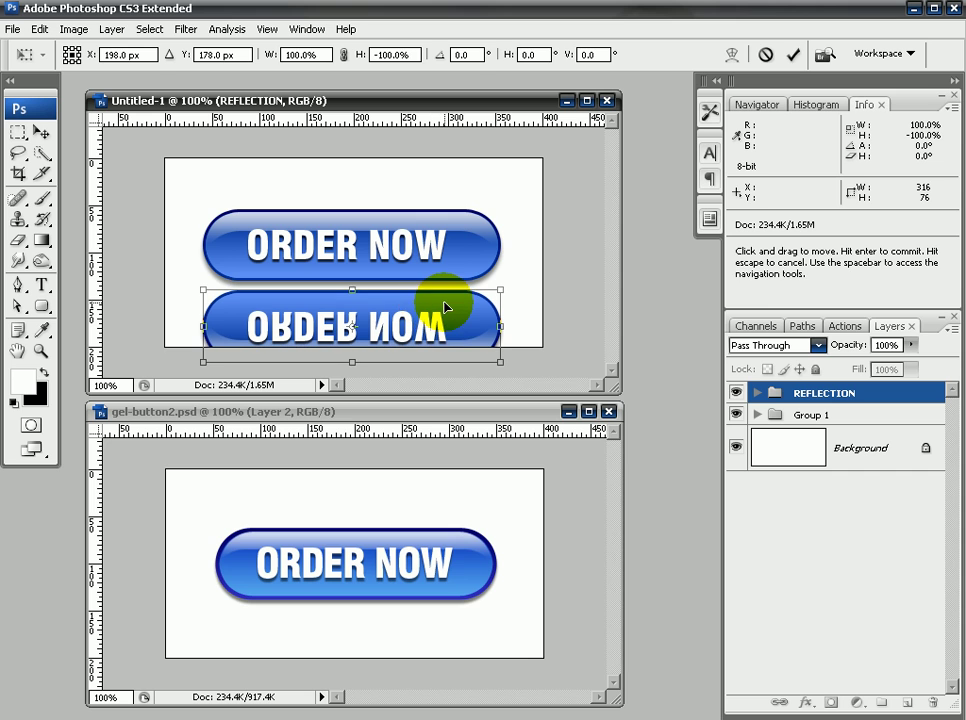
{"action": "key", "text": "Return"}
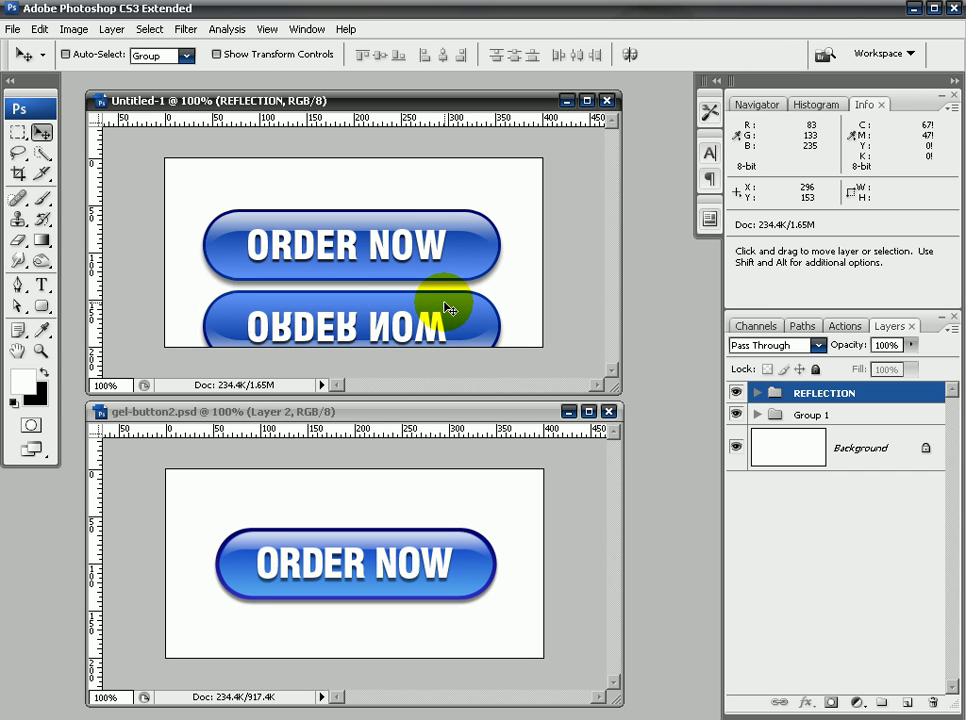
- Add a layer mask to REFLECTION and fade it out with a black-to-transparent gradient
{"action": "left_click", "coordinate": [831, 702]}
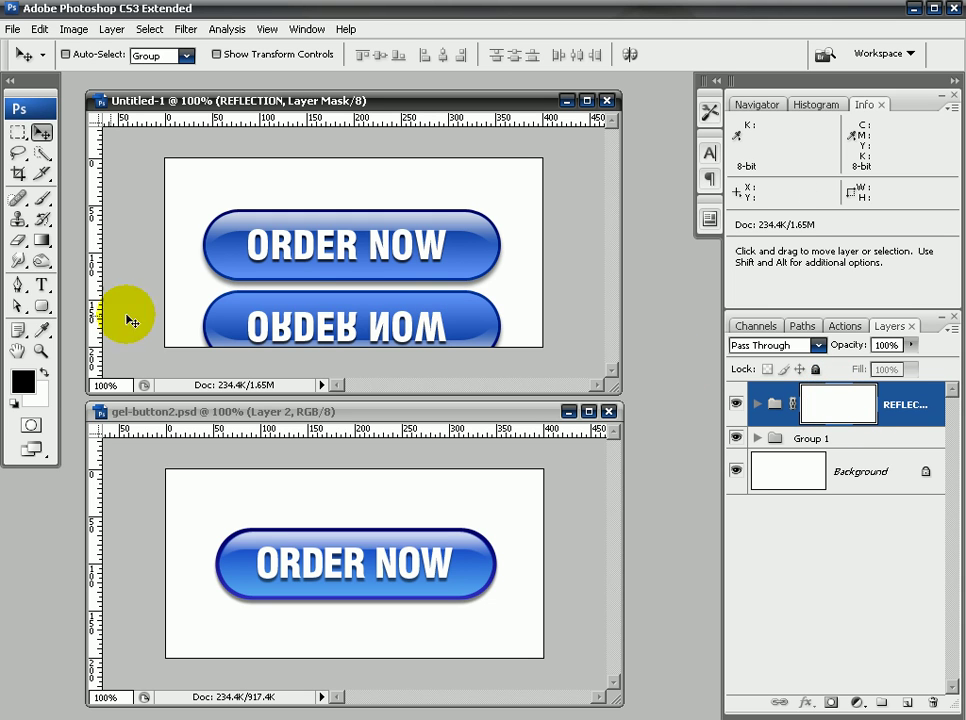
{"action": "left_click", "coordinate": [42, 240]}
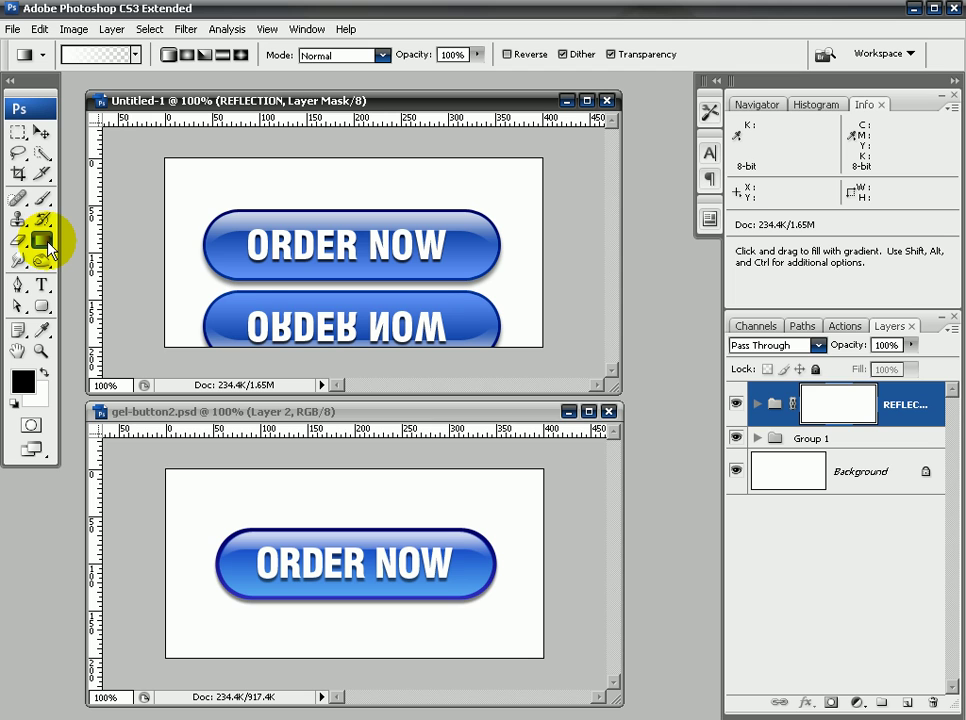
{"action": "left_click", "coordinate": [834, 402]}
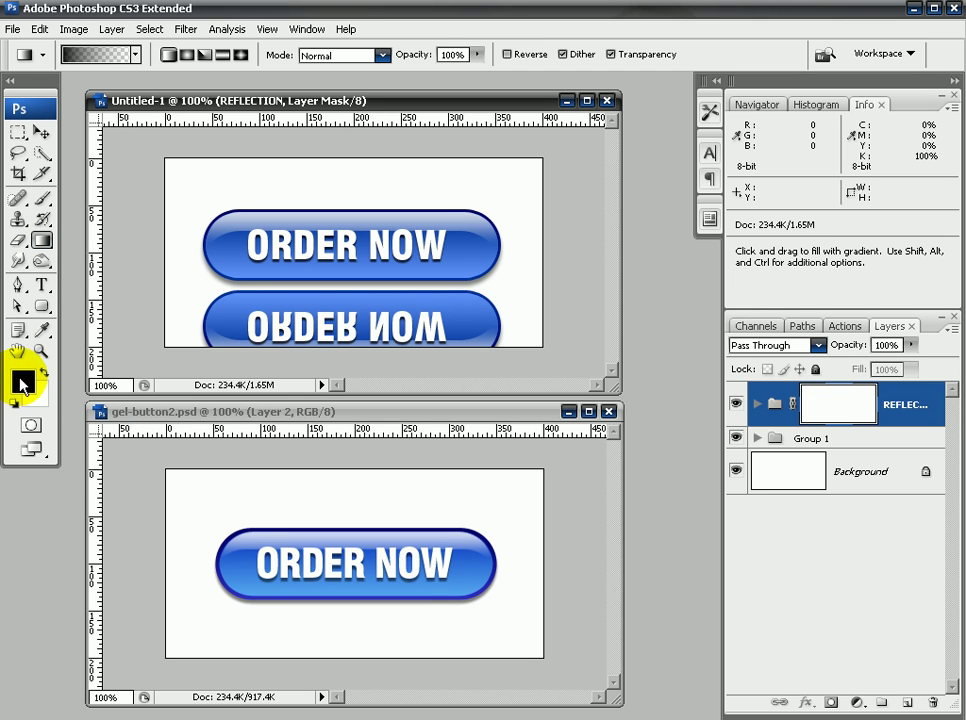
{"action": "left_click_drag", "start_coordinate": [362, 338], "coordinate": [378, 258]}
{"action": "left_click_drag", "start_coordinate": [392, 334], "coordinate": [393, 274]}
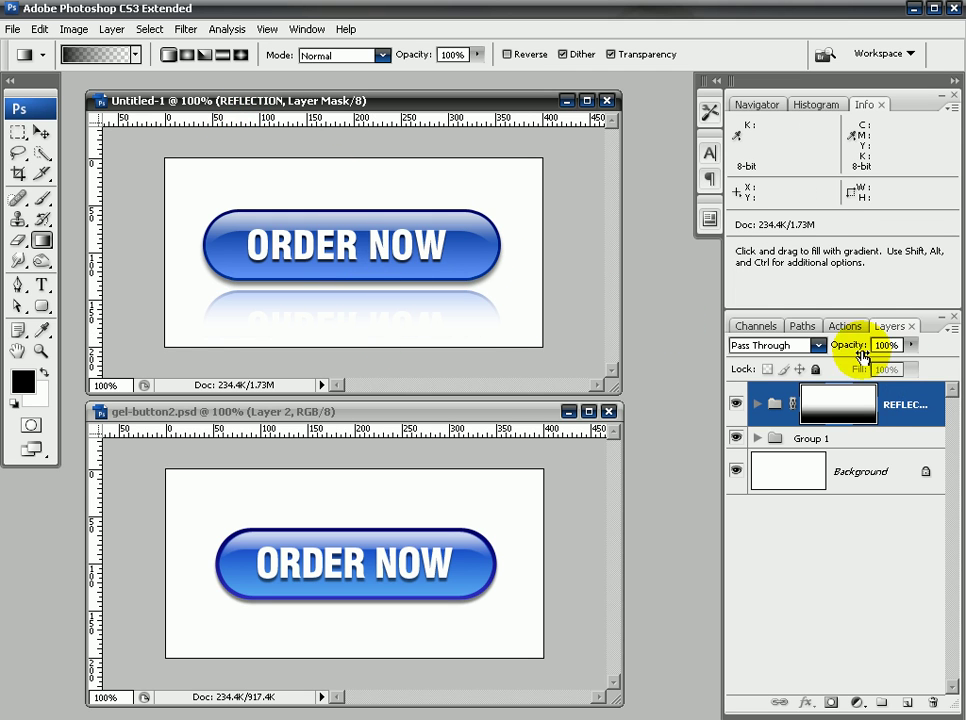
- Lower the REFLECTION opacity to about 61% and change the ORDER NOW text to CLICK HERE
{"action": "left_click_drag", "start_coordinate": [826, 353], "coordinate": [814, 356]}
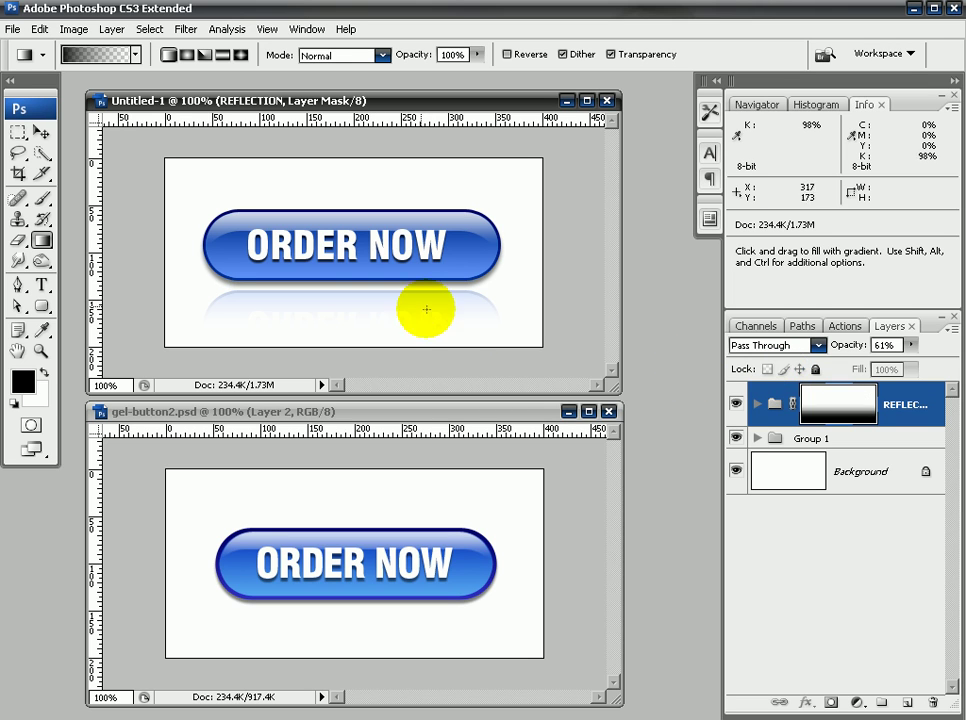
{"action": "left_click", "coordinate": [42, 286]}
{"action": "double_click", "coordinate": [340, 246]}
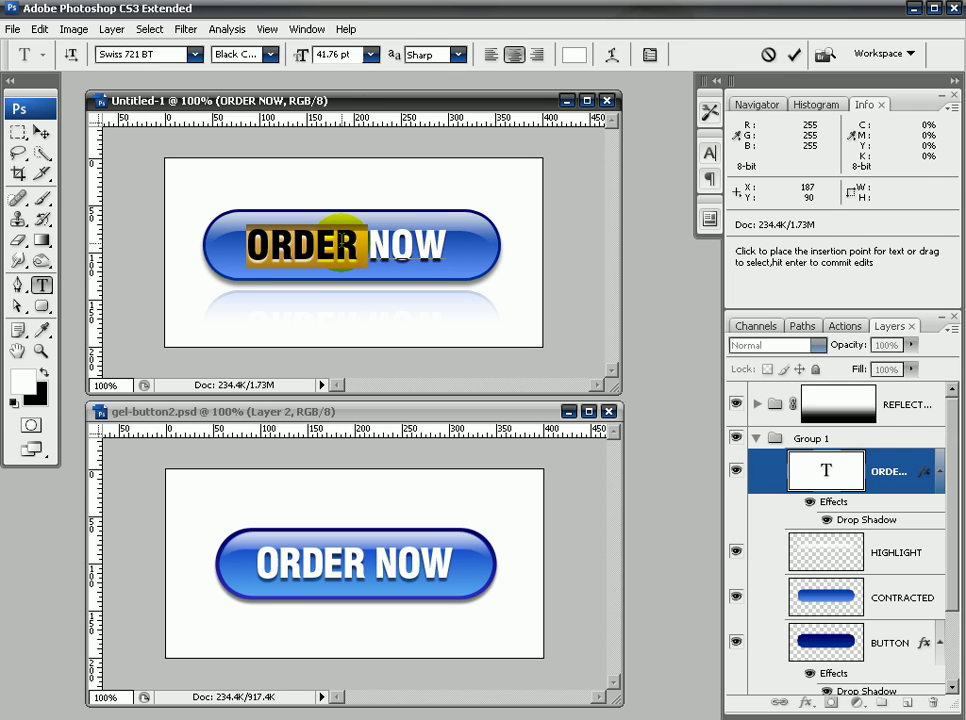
{"action": "triple_click", "coordinate": [343, 246]}
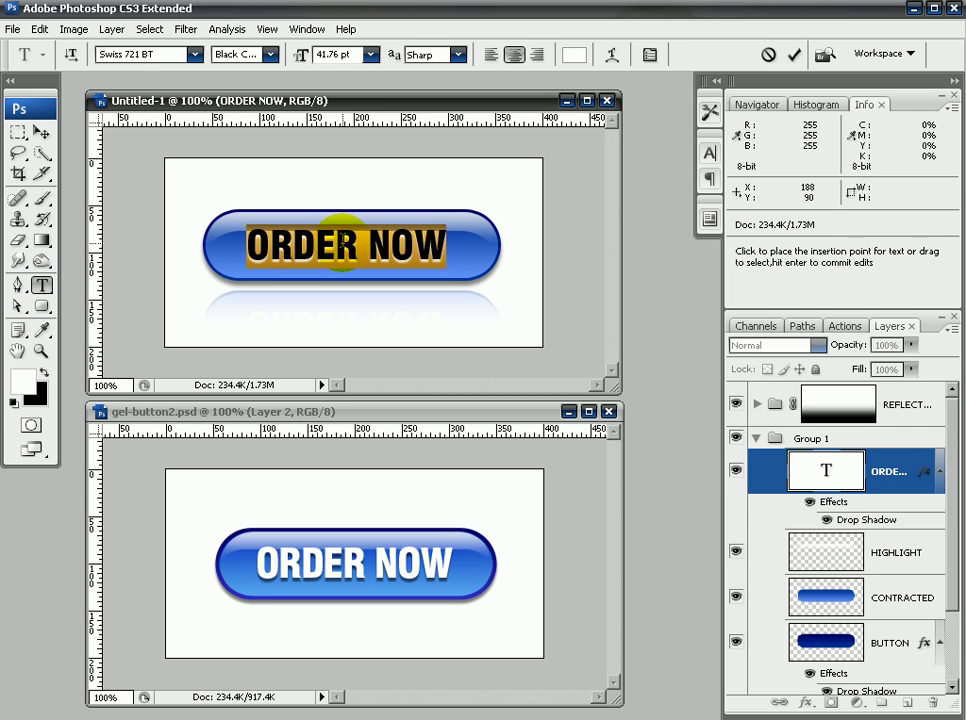
{"action": "type", "text": "CLICK HERE"}
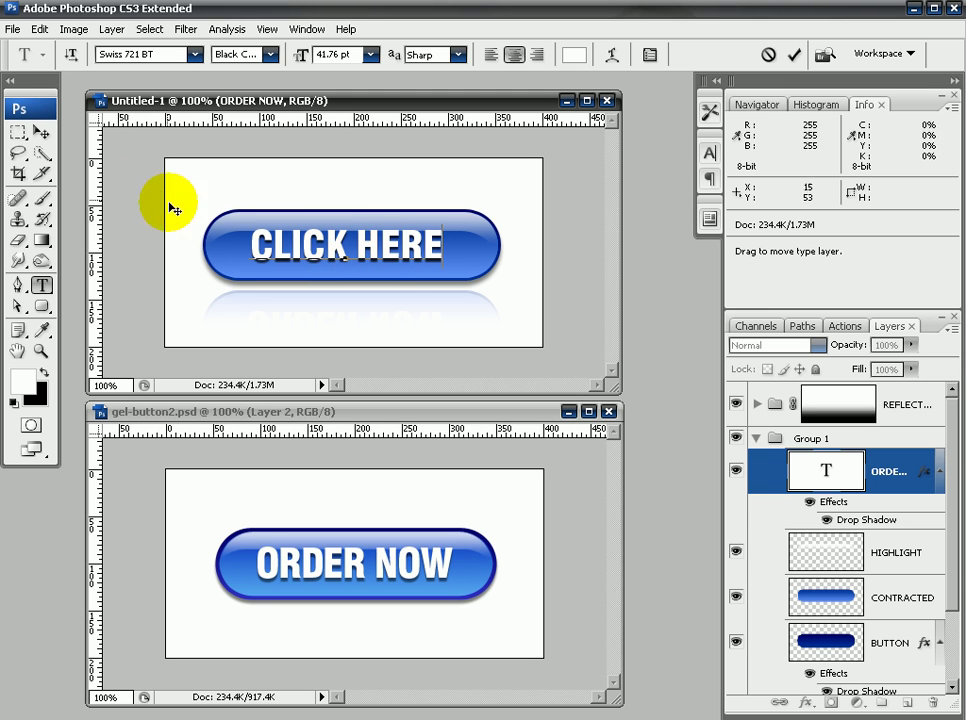
{"action": "left_click", "coordinate": [40, 131]}
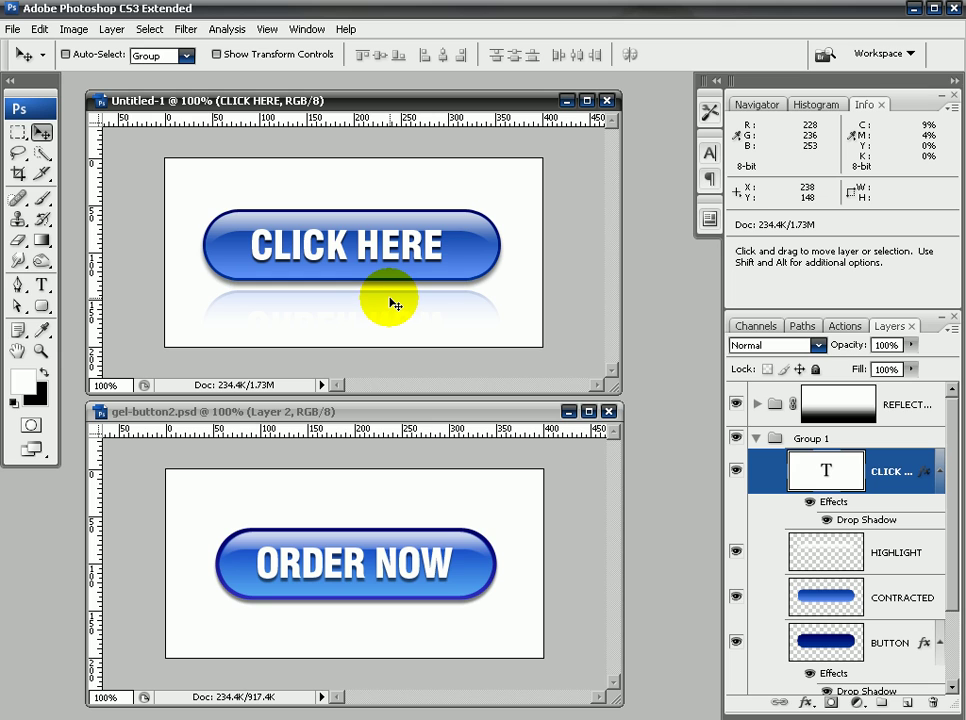